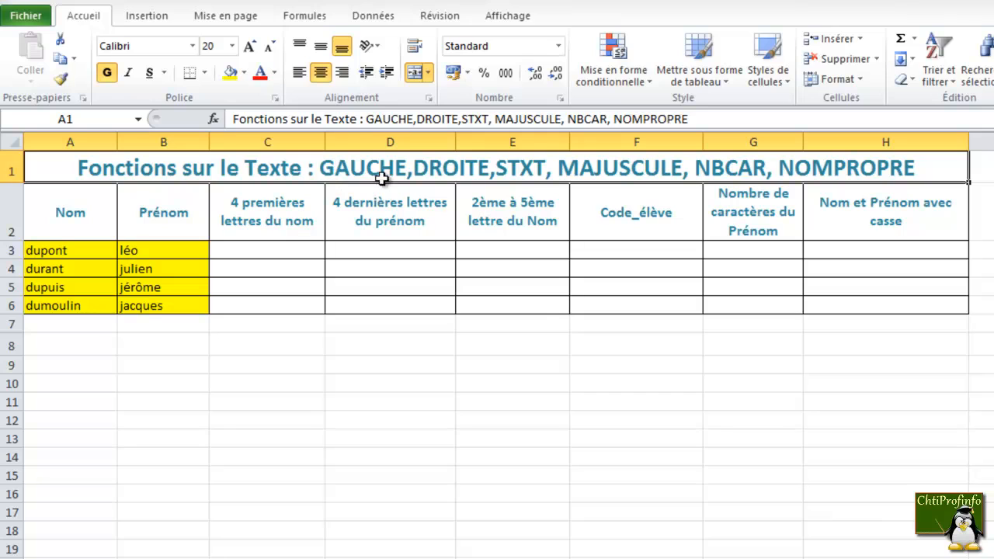
- Enter =GAUCHE(A3;4) in cell C3 to extract the first four letters of the last name
click(264, 249)
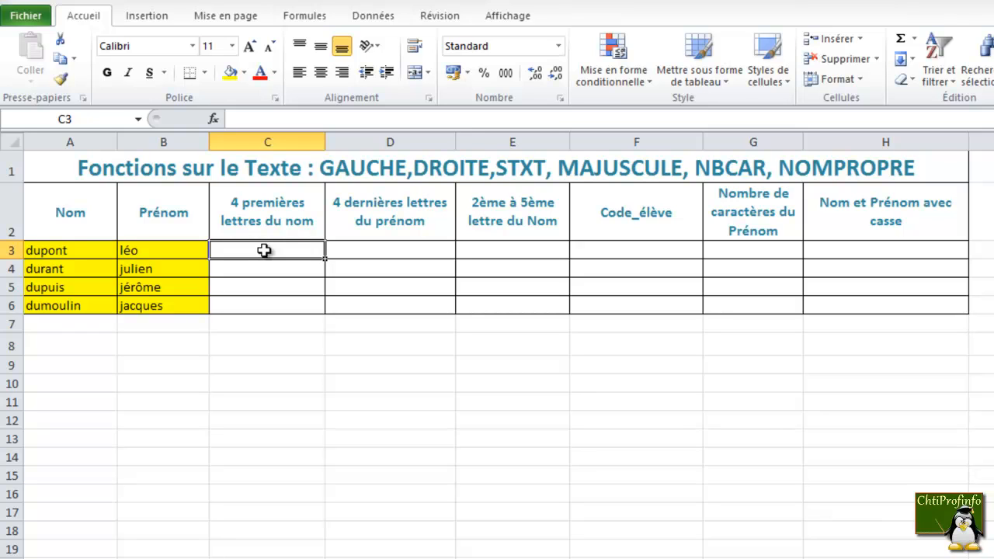
text(=)
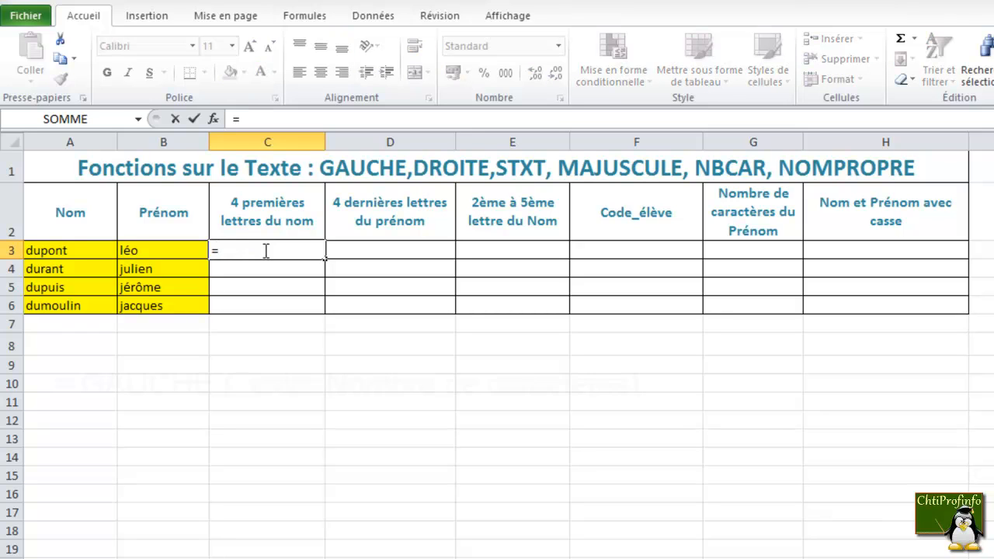
text(gauche)
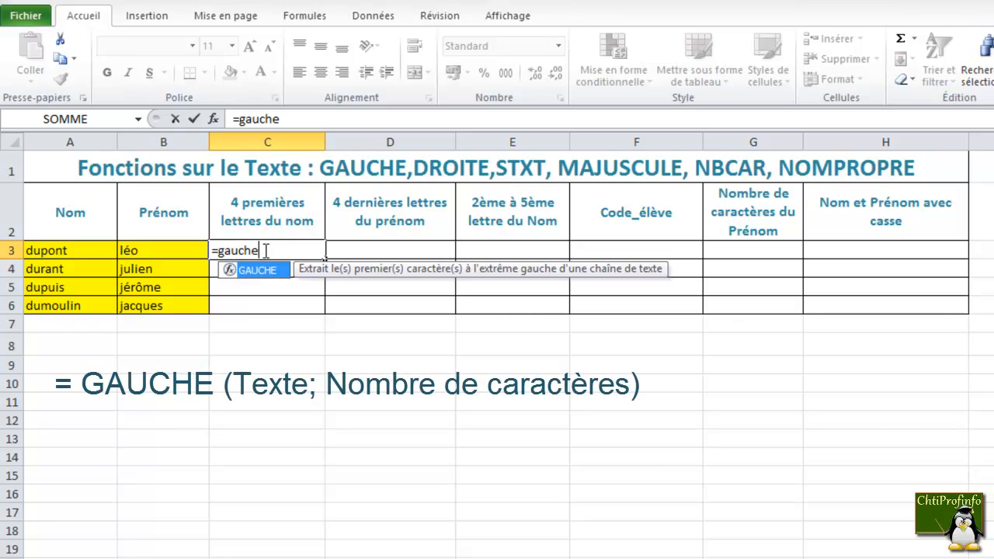
text(()
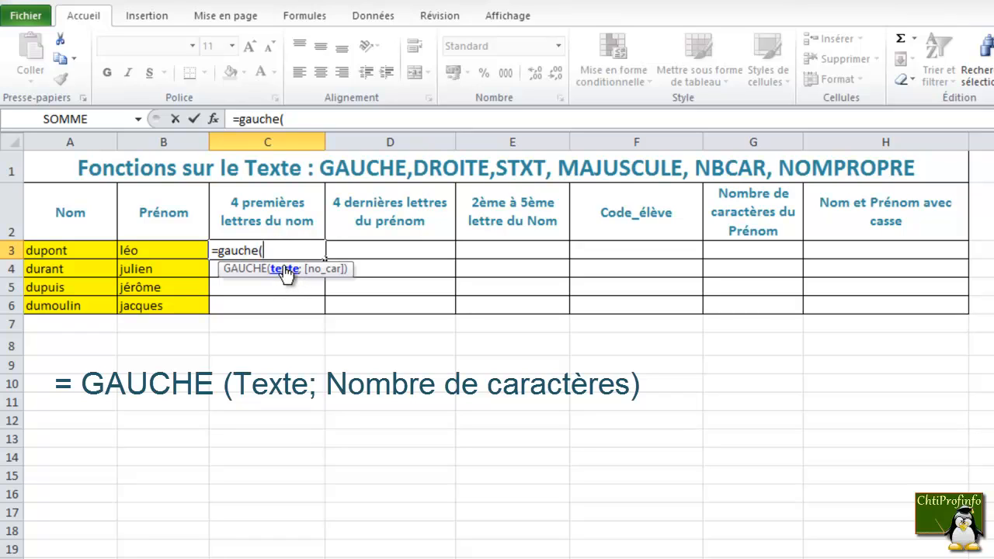
click(88, 250)
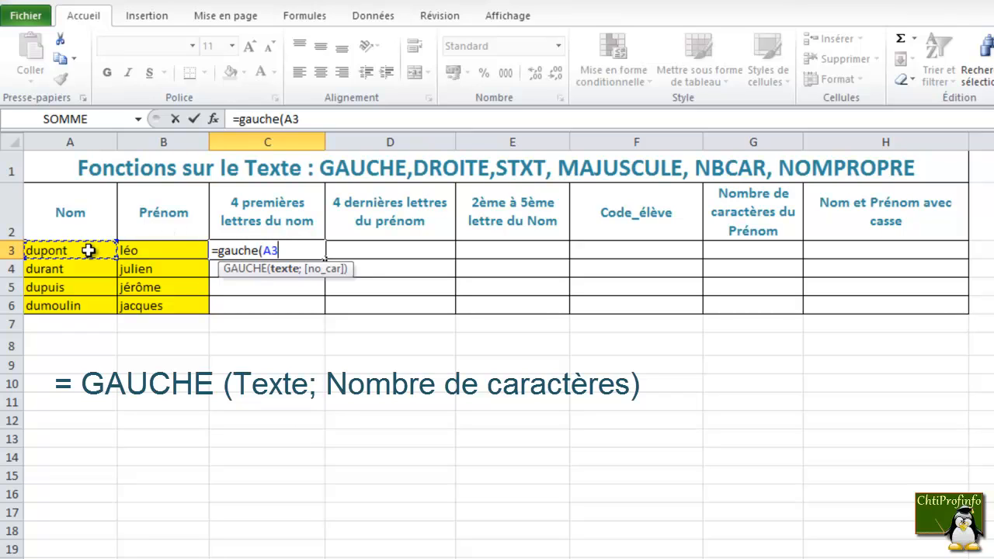
text(;)
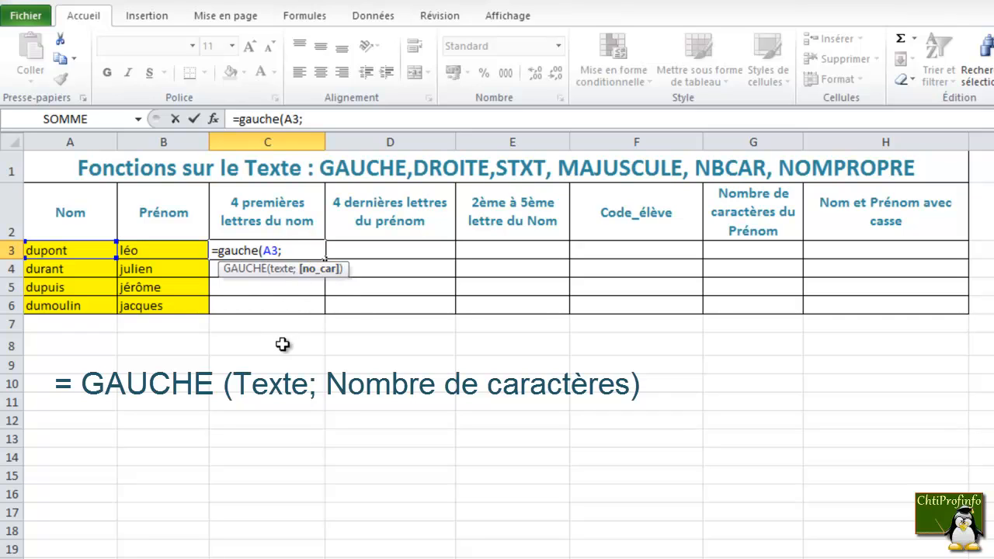
text(4))
key(Return)
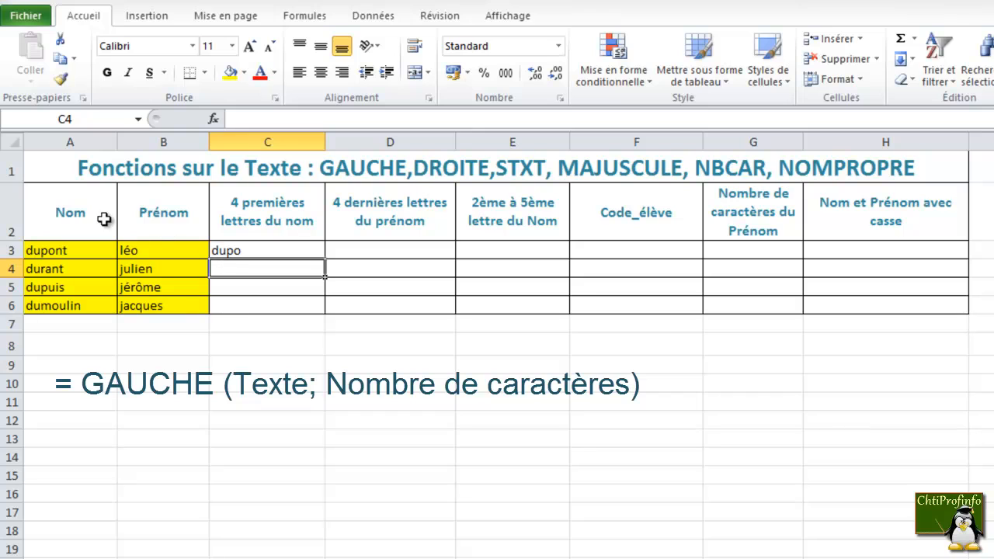
- Copy the GAUCHE formula from C3 down through C6
click(262, 249)
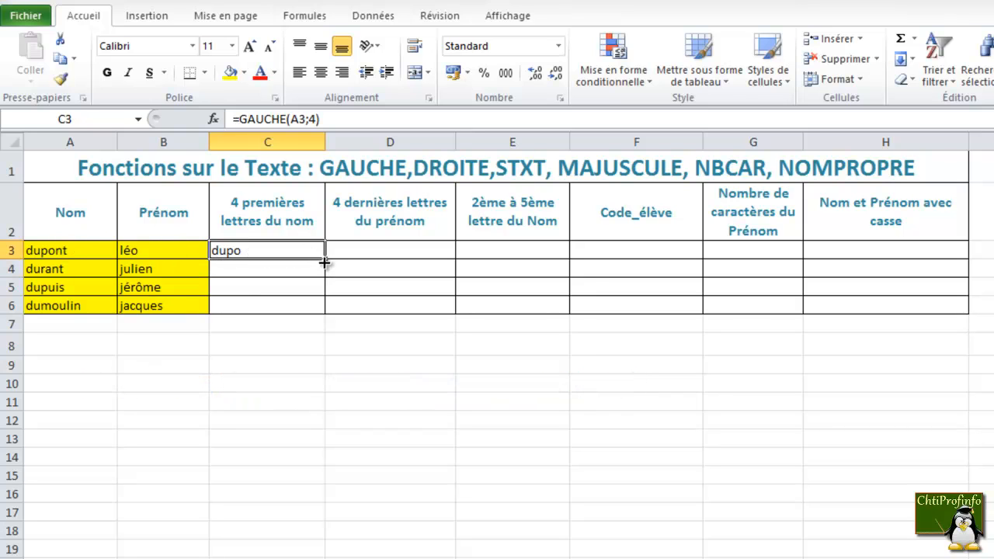
drag(326, 263, 314, 308)
click(290, 324)
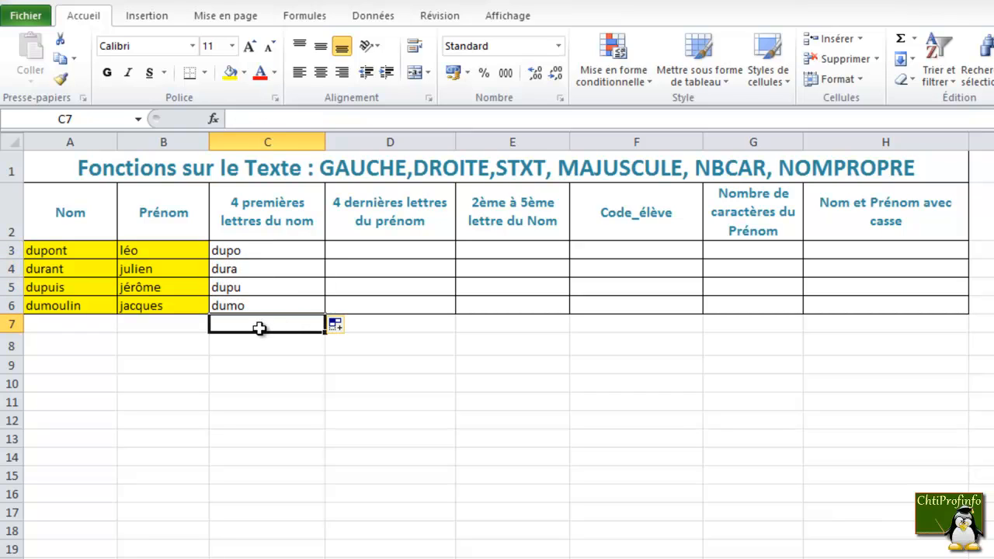
- Enter =DROITE(B3;4) in cell D3 to extract the last four letters of the first name
click(382, 255)
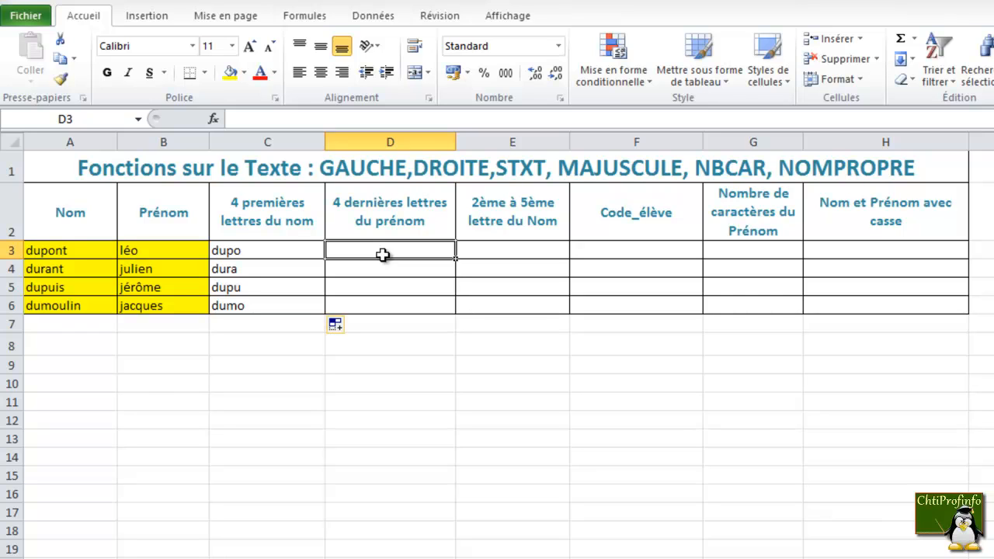
text(=)
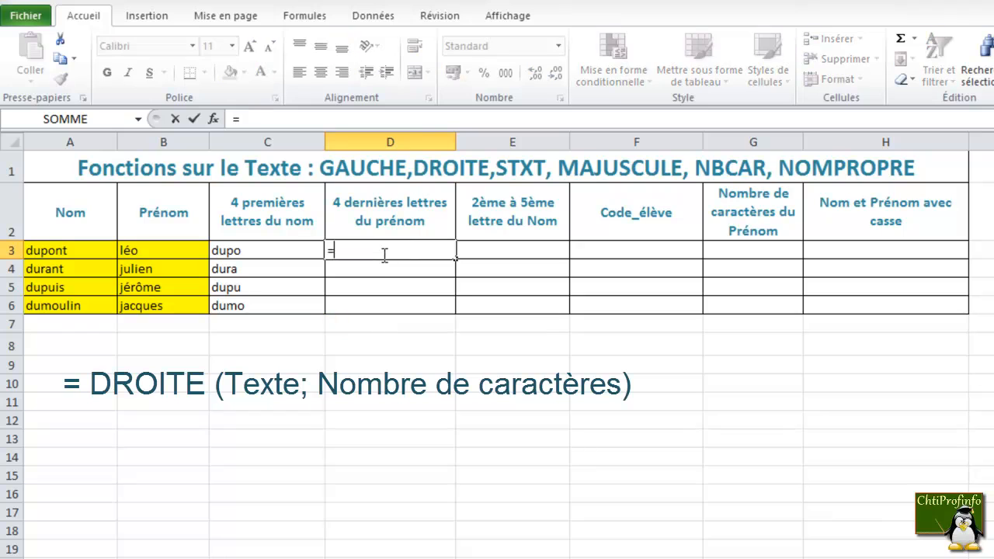
text(droit)
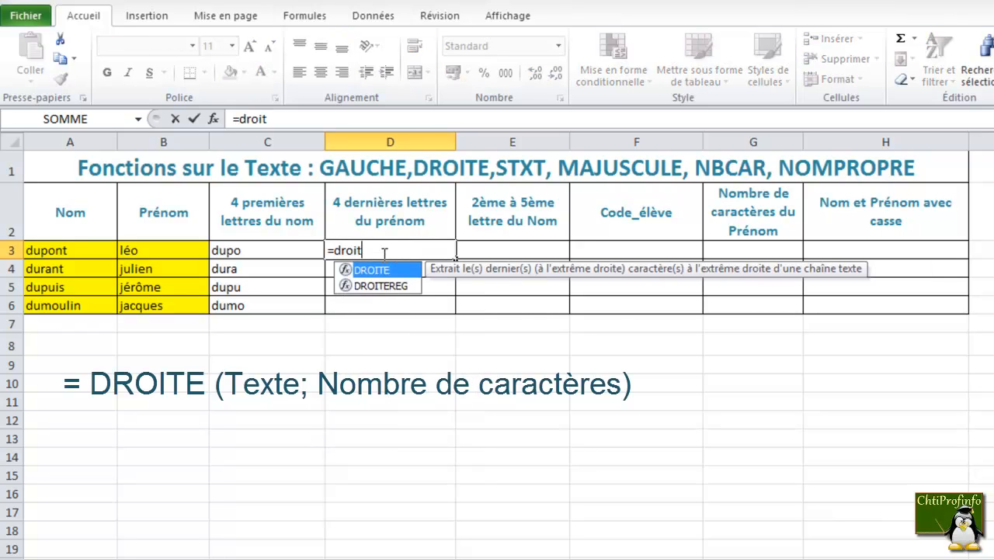
text(e()
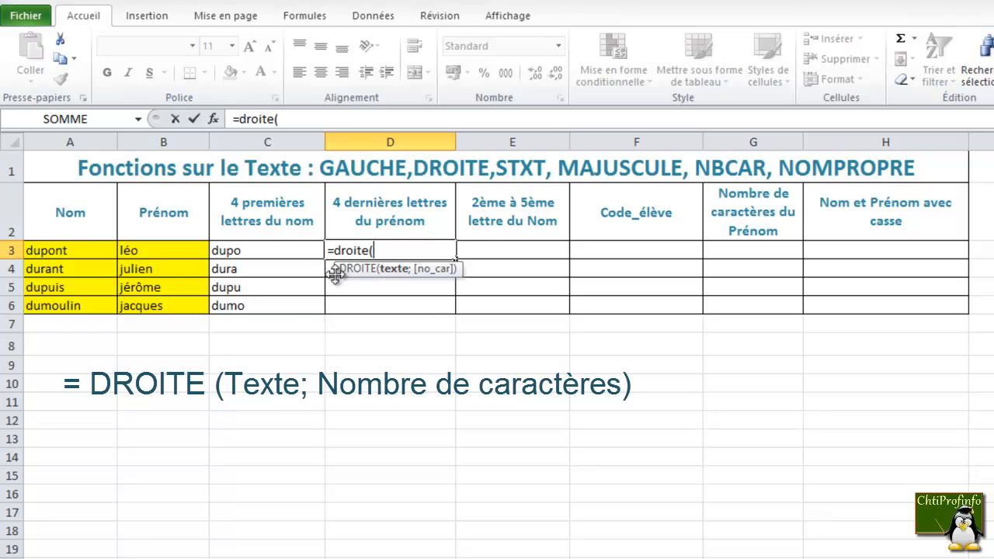
click(188, 251)
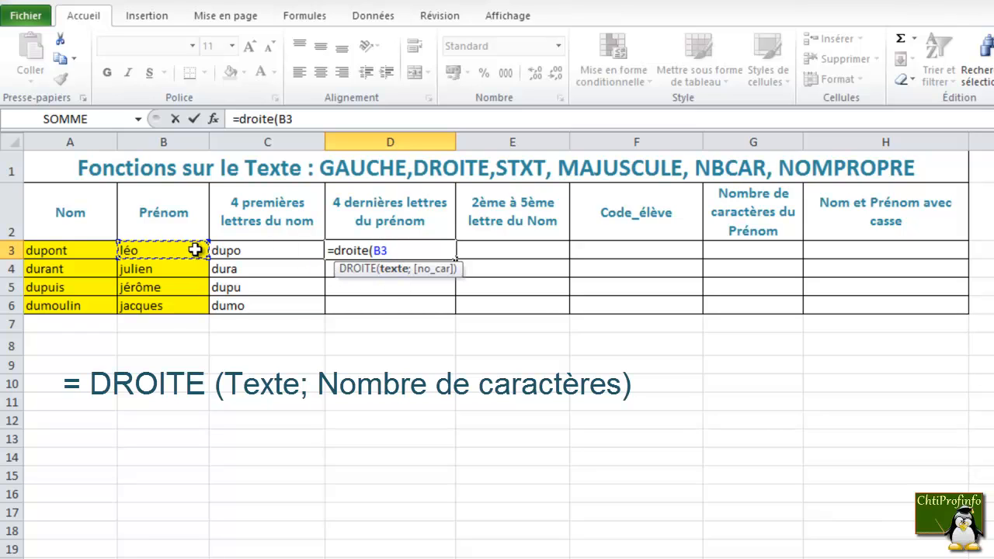
text(;)
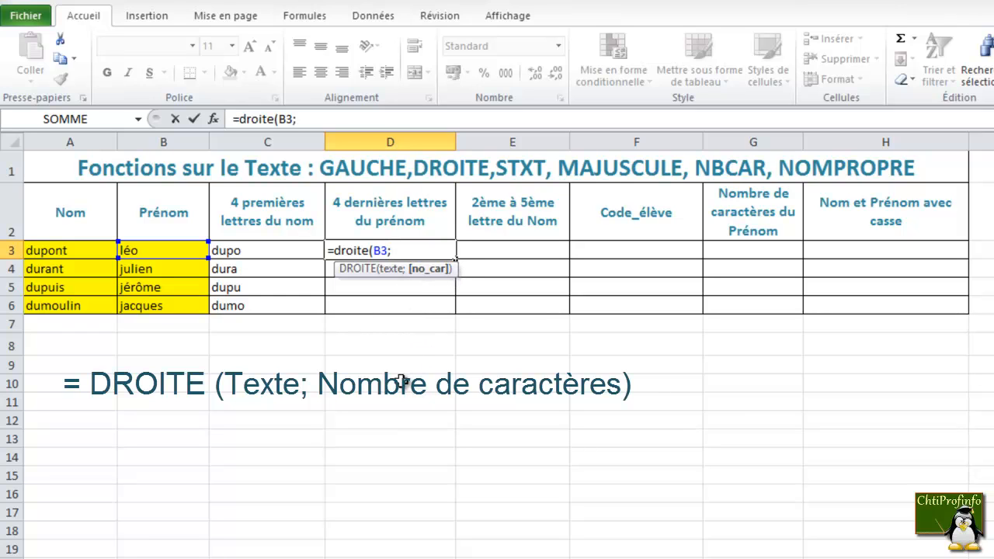
text(4))
key(Return)
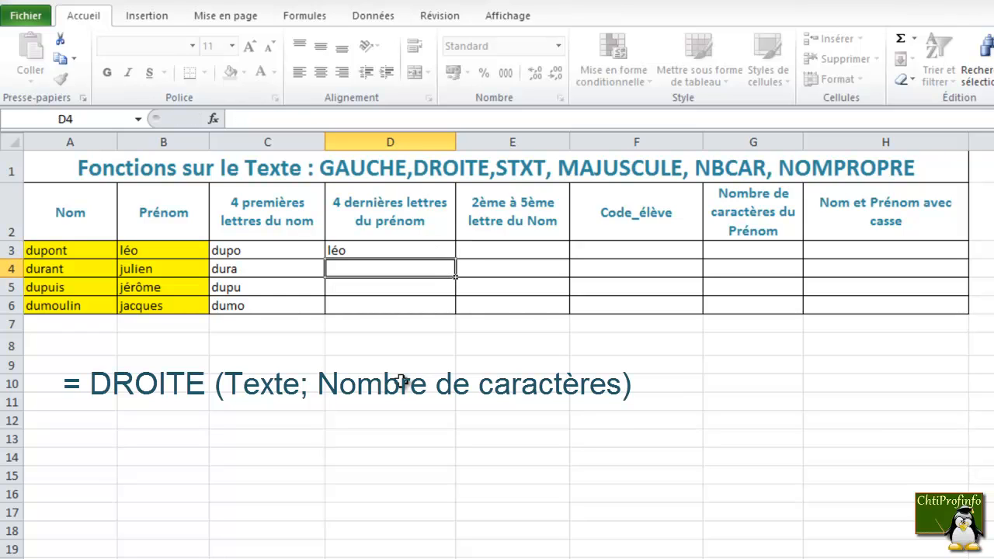
- Copy the DROITE formula from D3 down through D6
click(351, 252)
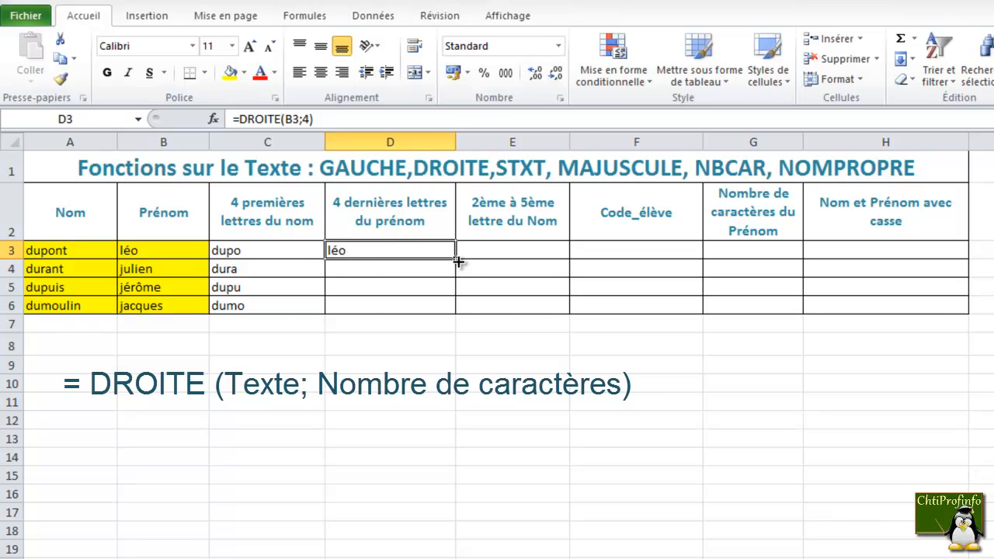
drag(455, 261, 448, 309)
click(385, 336)
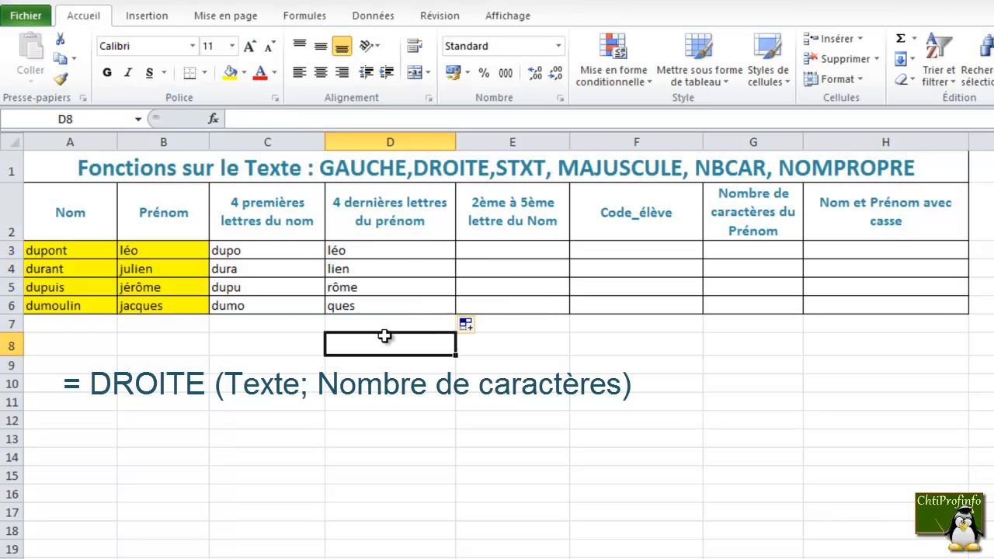
click(186, 309)
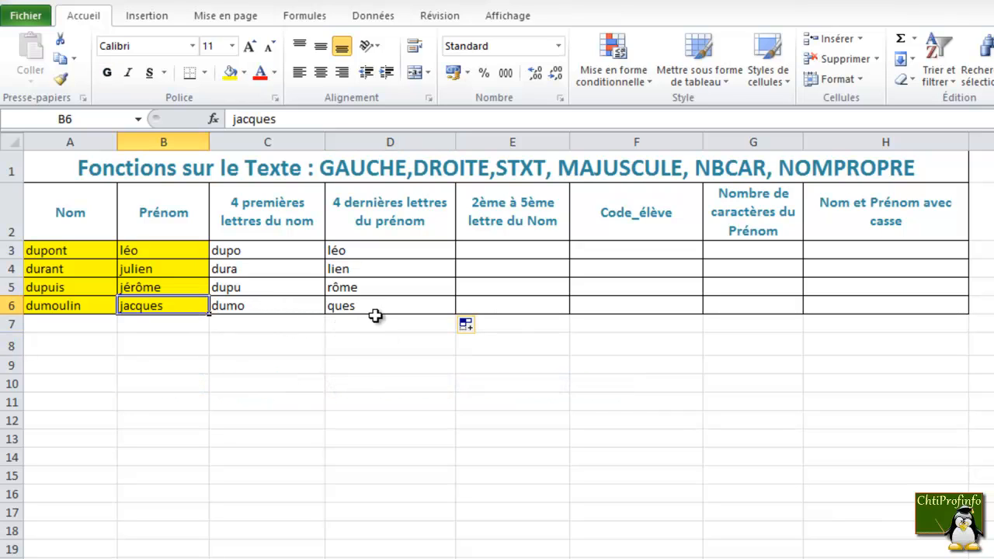
click(546, 386)
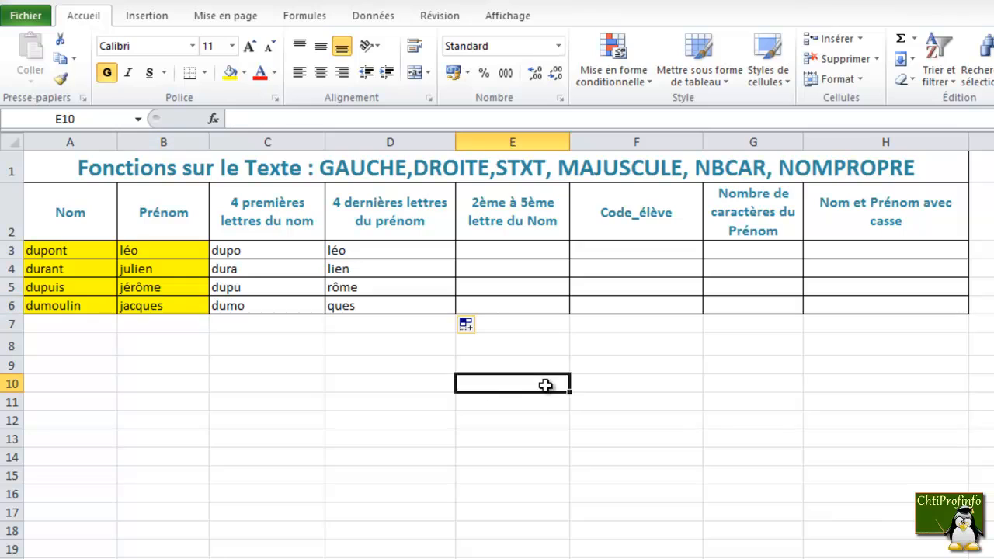
click(525, 332)
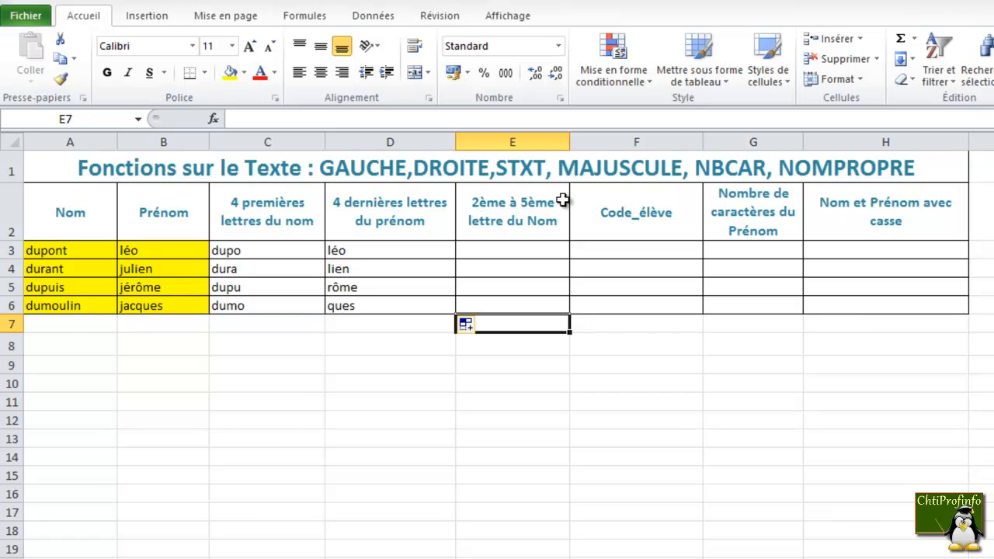
- Enter =STXT(A3;2;4) in cell E3 to extract the second to fifth letters of the last name
click(482, 251)
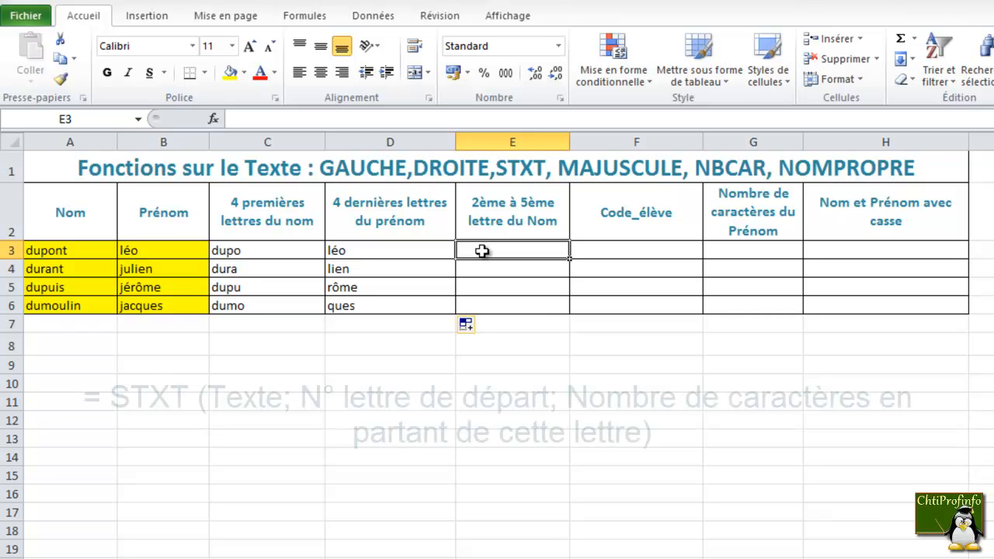
text(=)
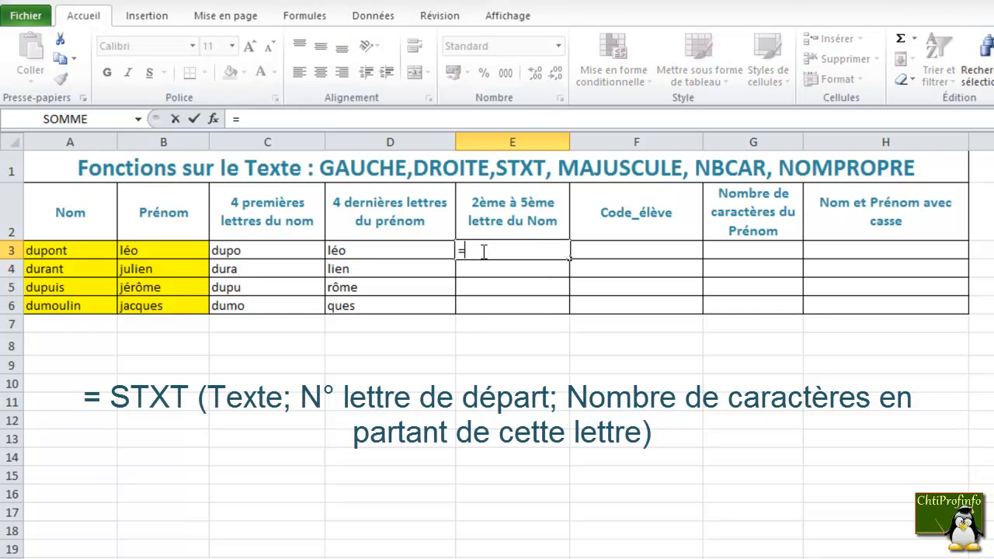
text(stxt)
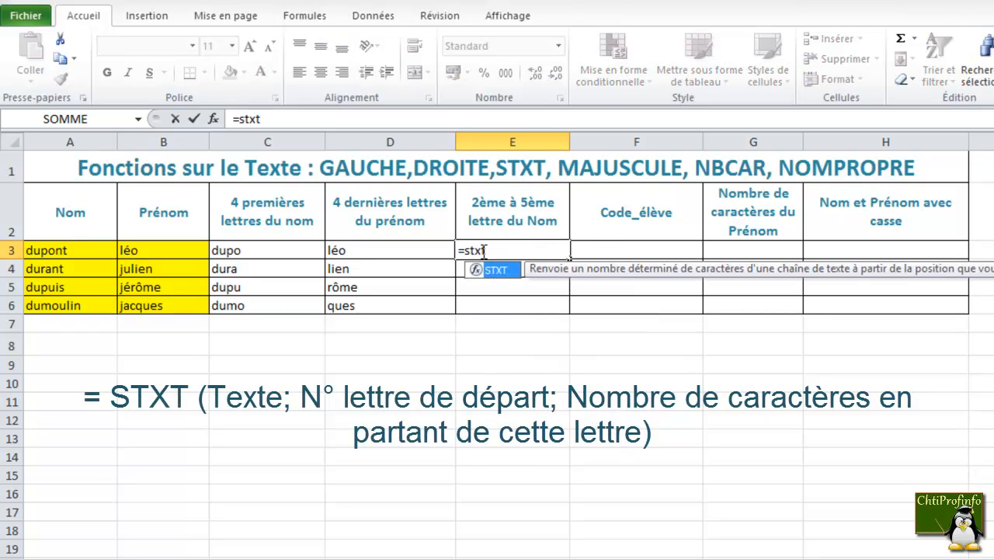
text(()
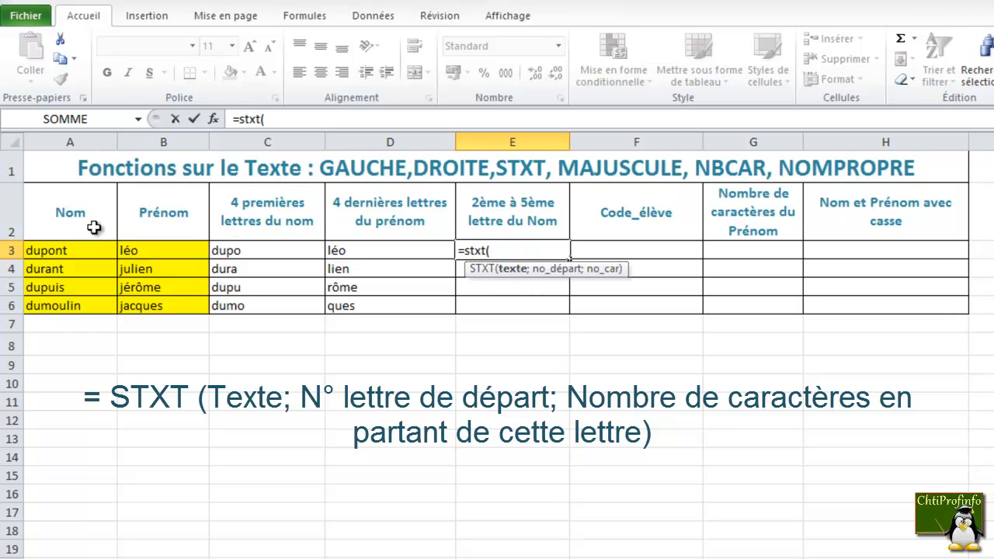
click(82, 250)
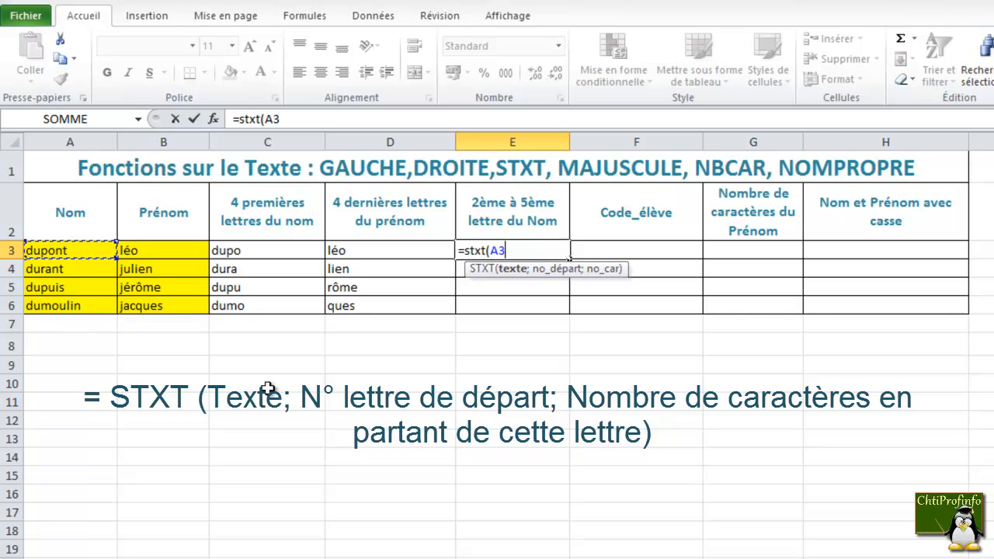
text(;)
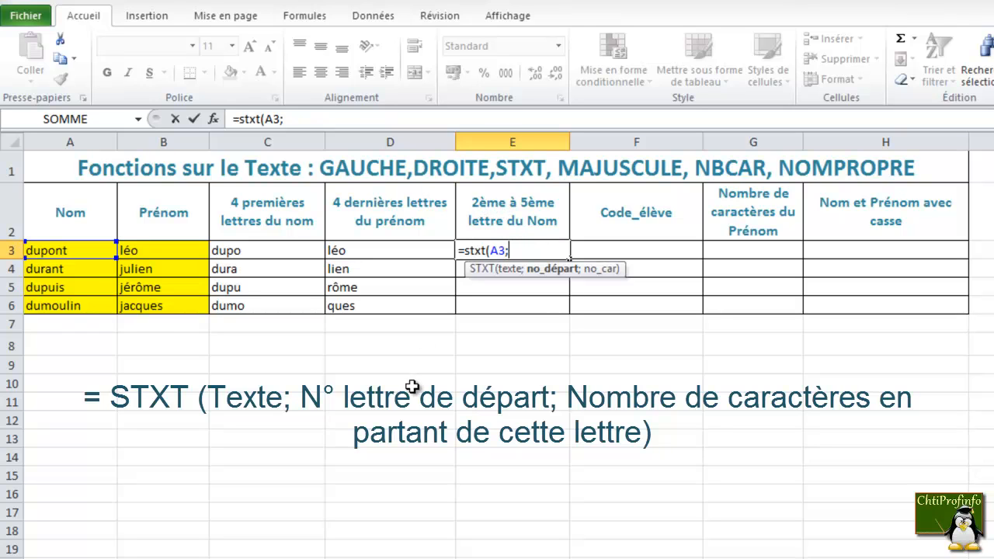
text(2;)
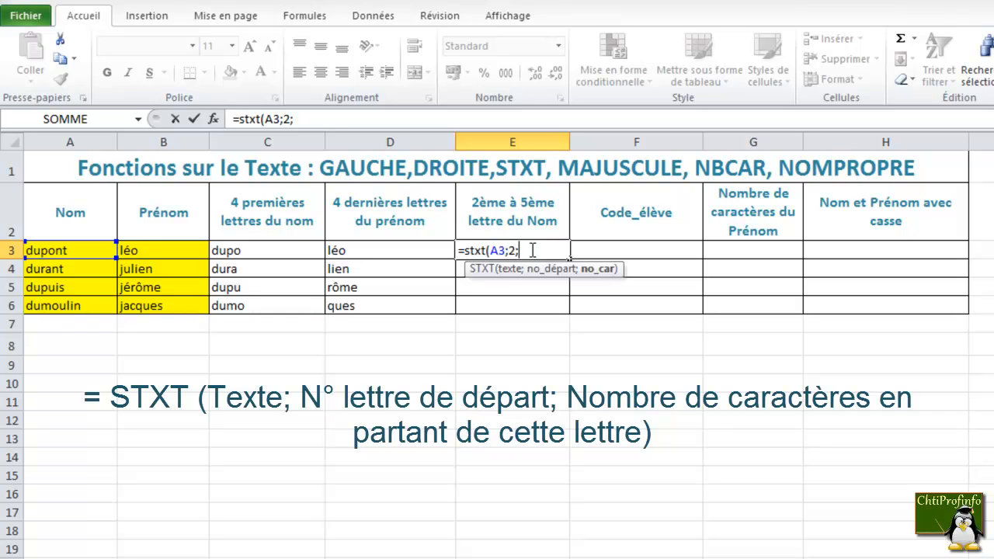
text(4))
key(Return)
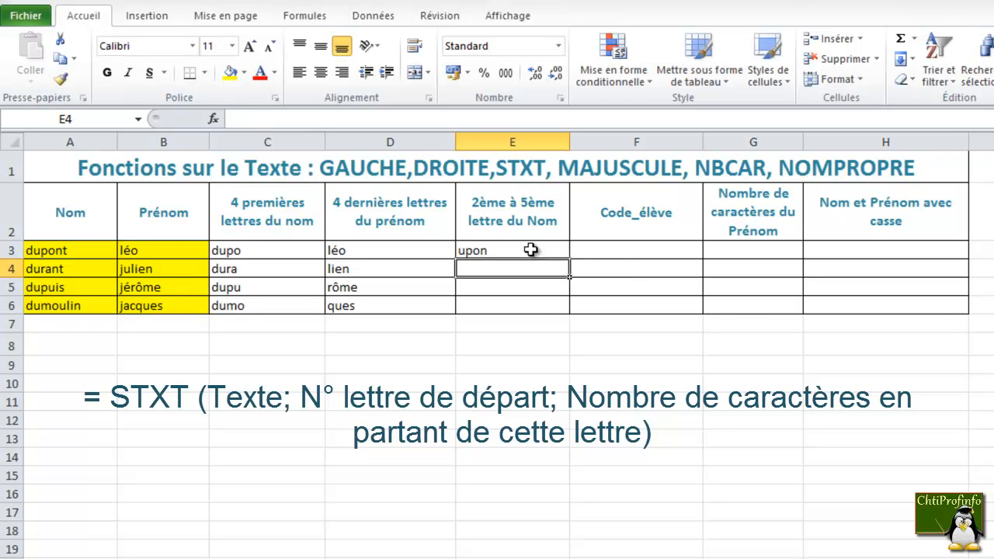
- Copy the STXT formula from E3 down through E6
click(497, 251)
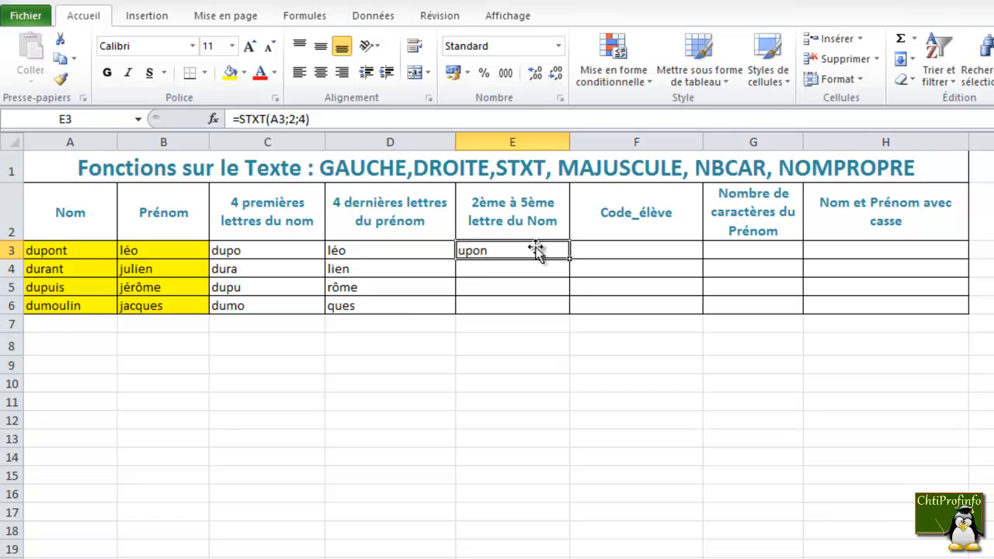
drag(568, 269, 561, 308)
click(539, 336)
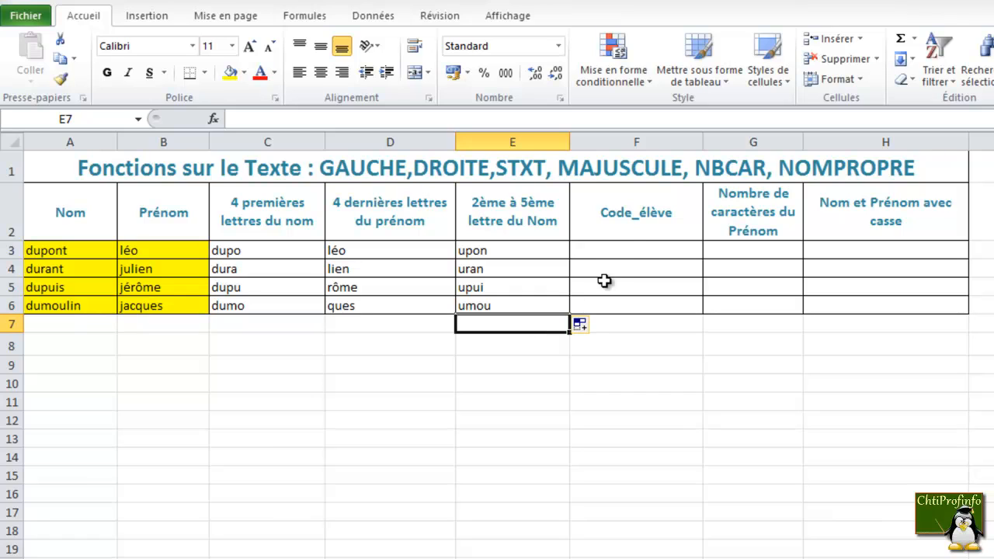
- Enter =MAJUSCULE(A3) in cell F3 to put the last name in capitals
click(635, 252)
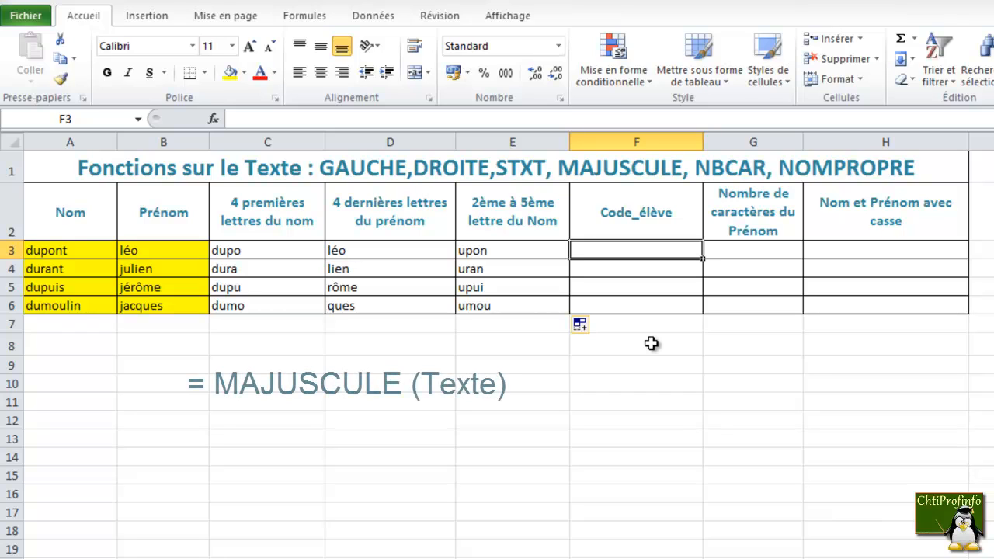
text(=)
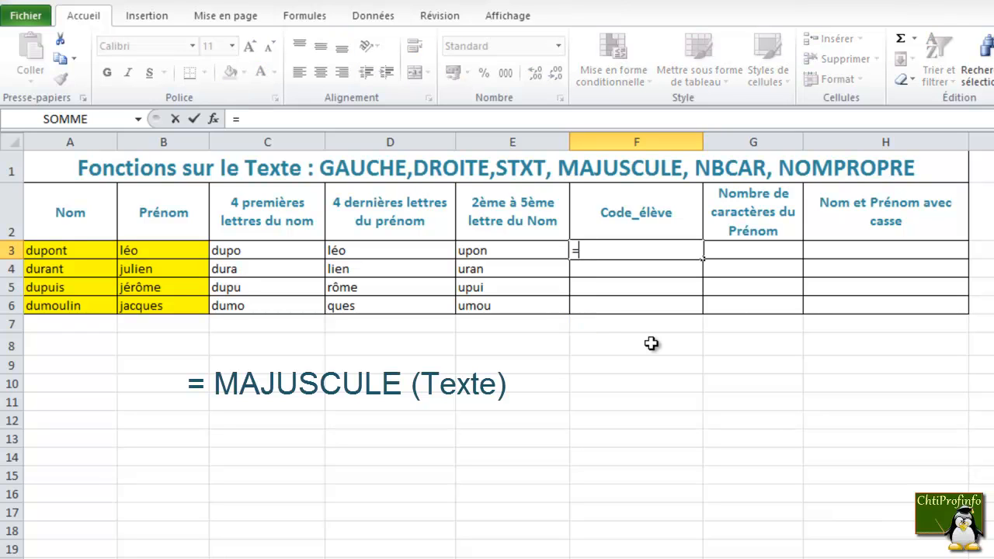
text(majuscul)
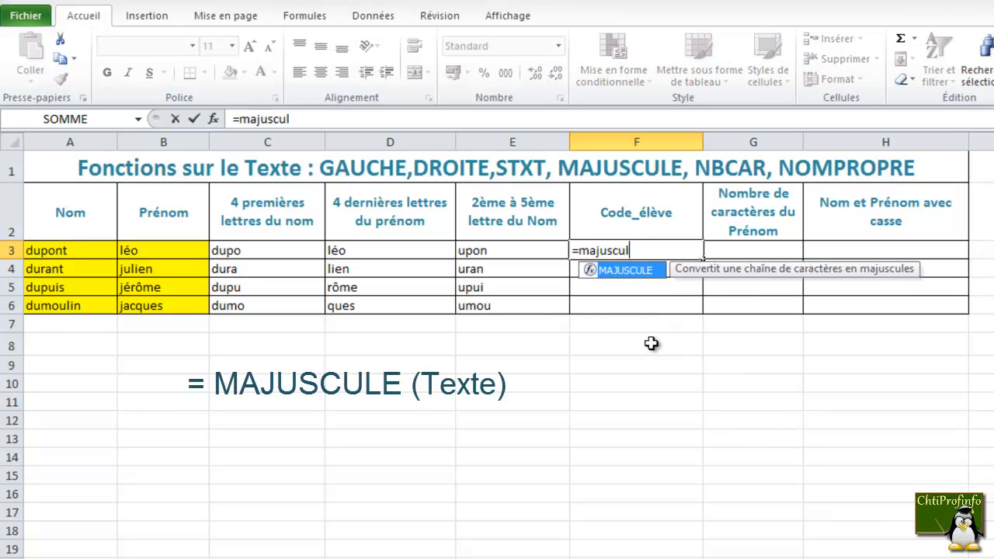
text(e()
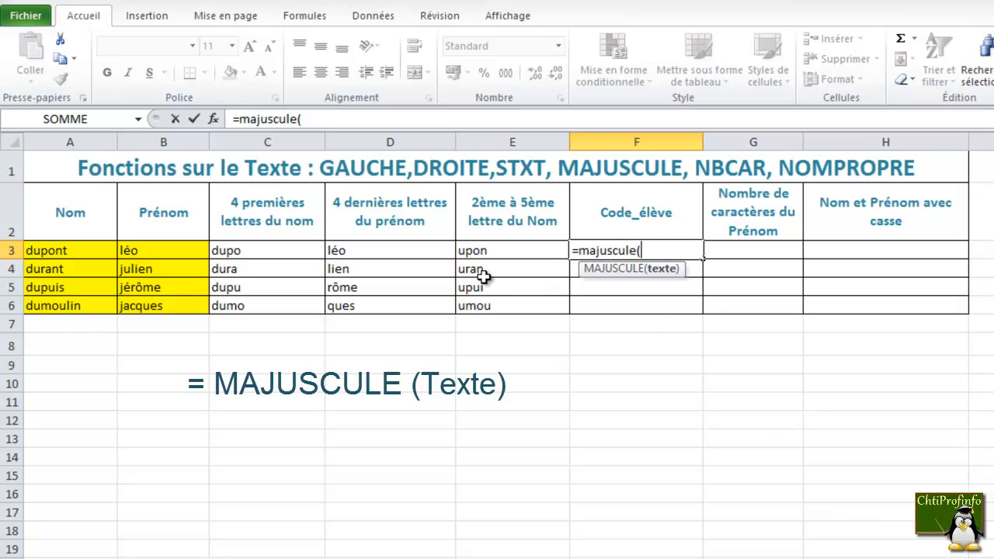
click(62, 254)
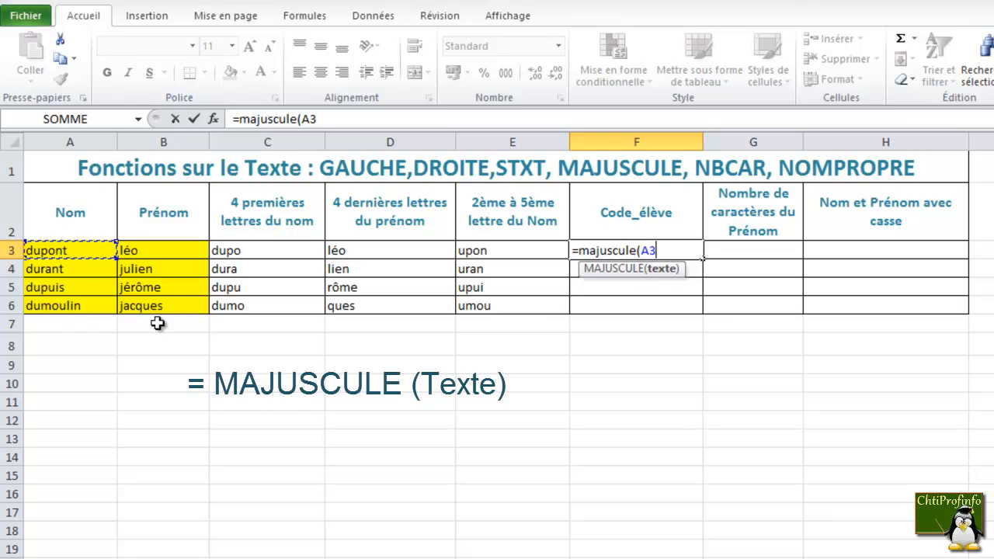
text())
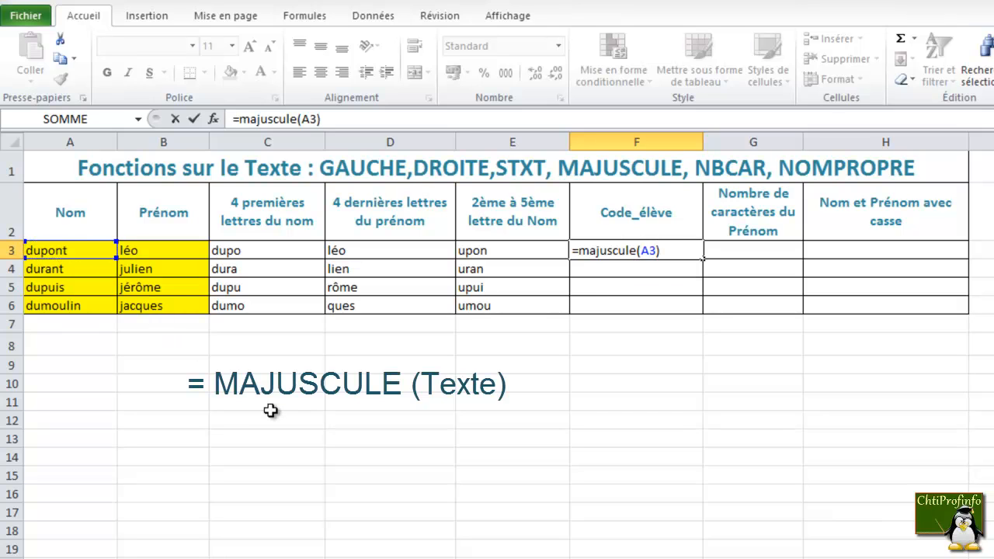
key(Return)
- Extend the formula in F3 to =MAJUSCULE(A3)&"_"&MAJUSCULE(B3) to join both names in capitals with an underscore
click(631, 252)
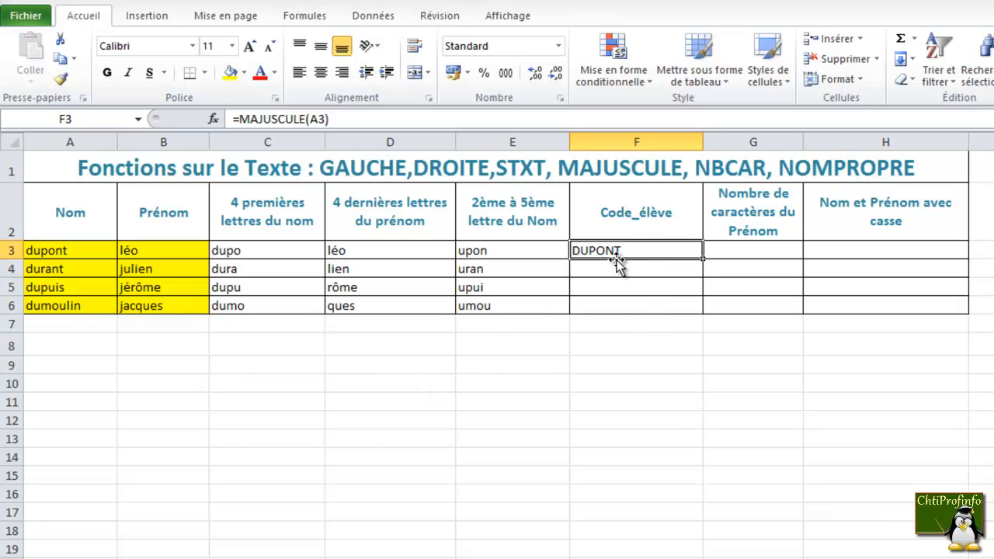
double_click(659, 252)
click(683, 256)
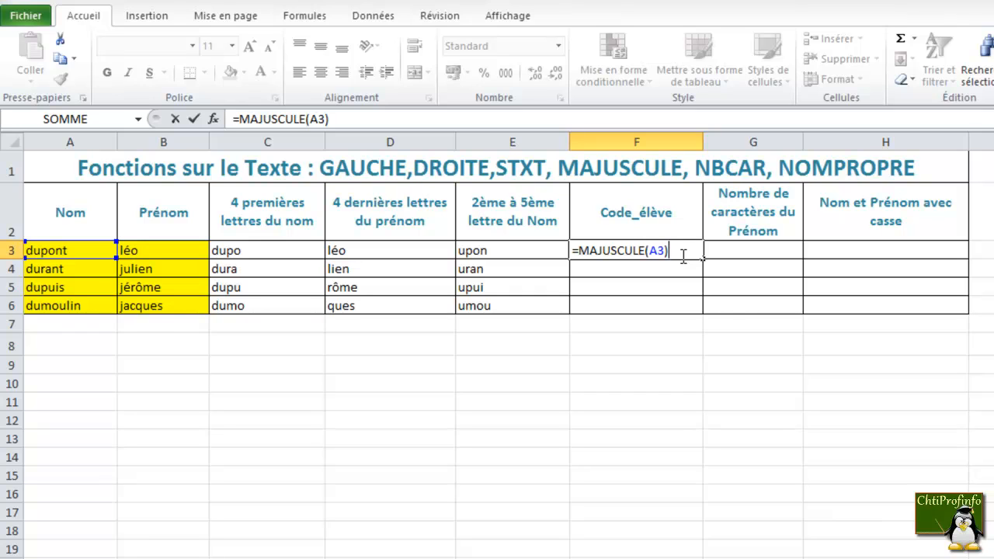
text(&)
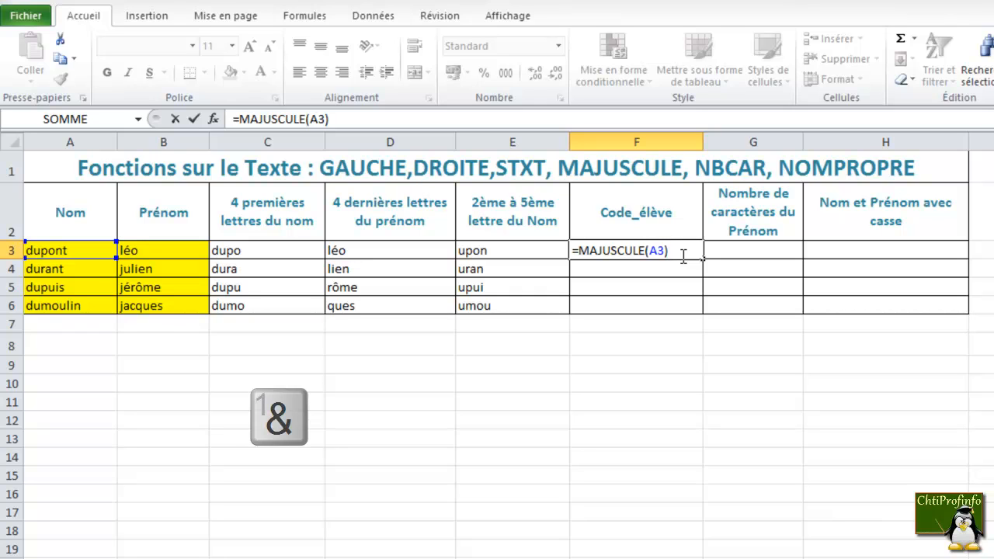
text(&)
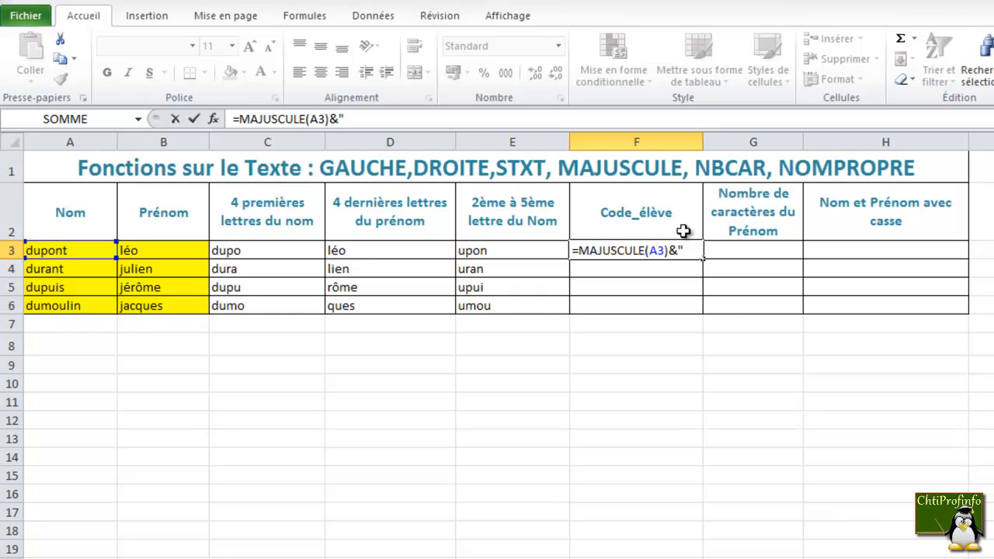
text(_)
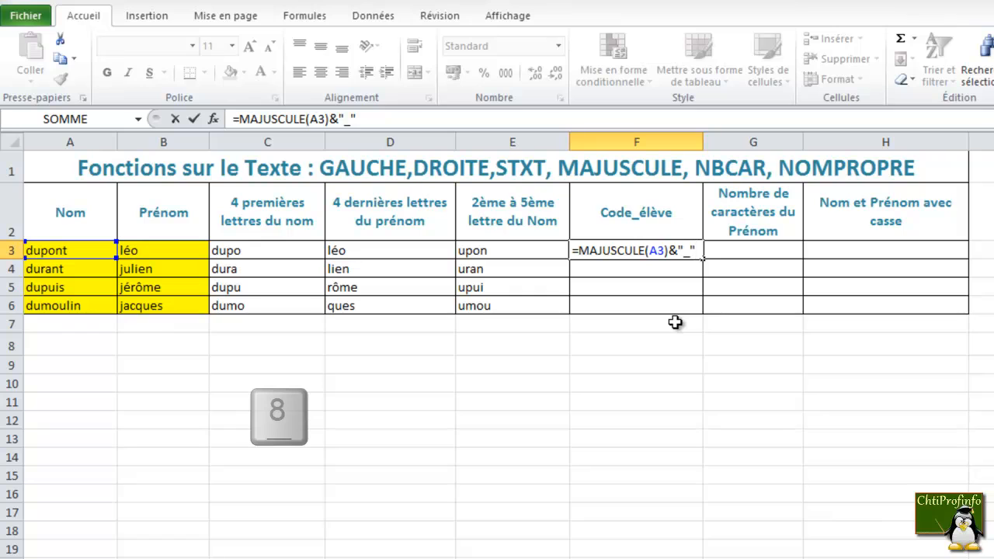
text(&)
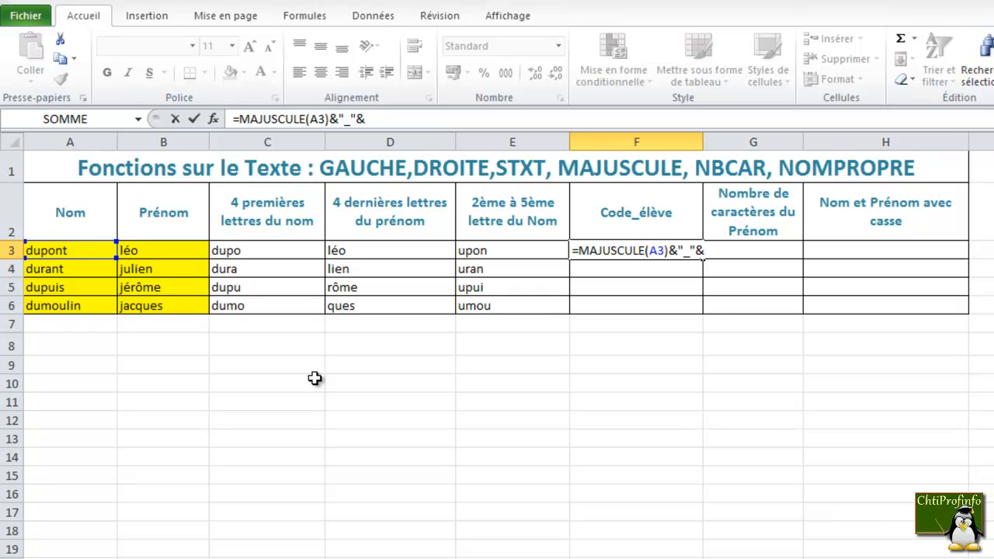
text(majuscu)
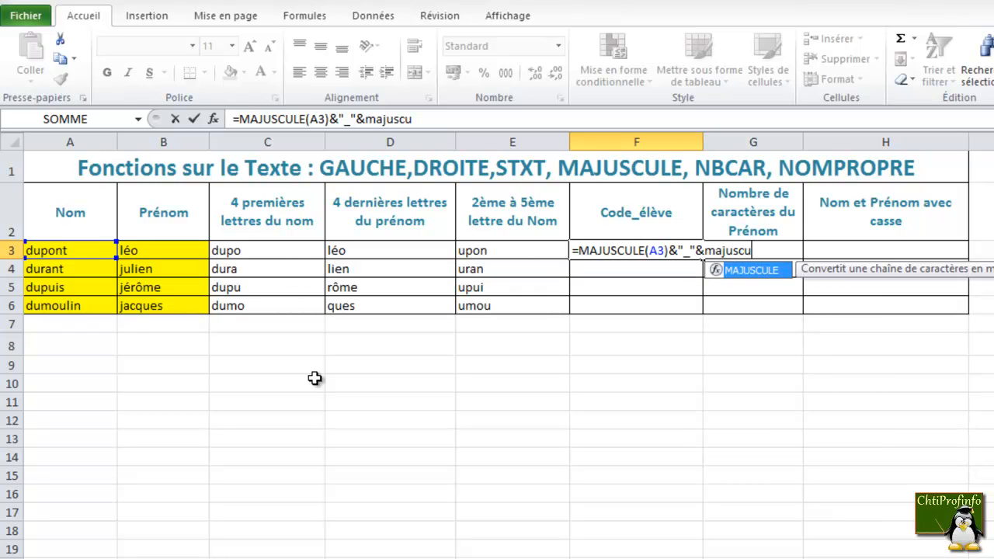
text(le()
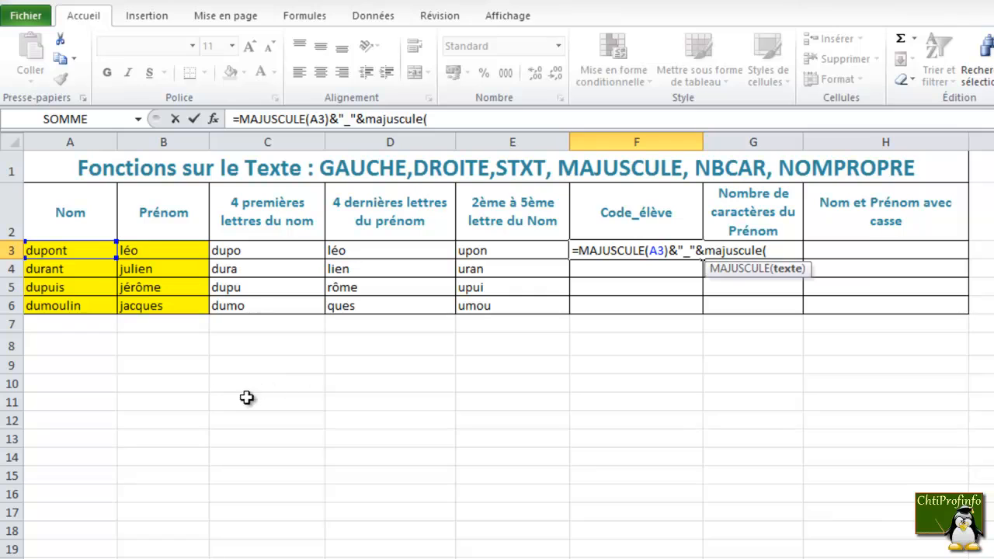
click(191, 251)
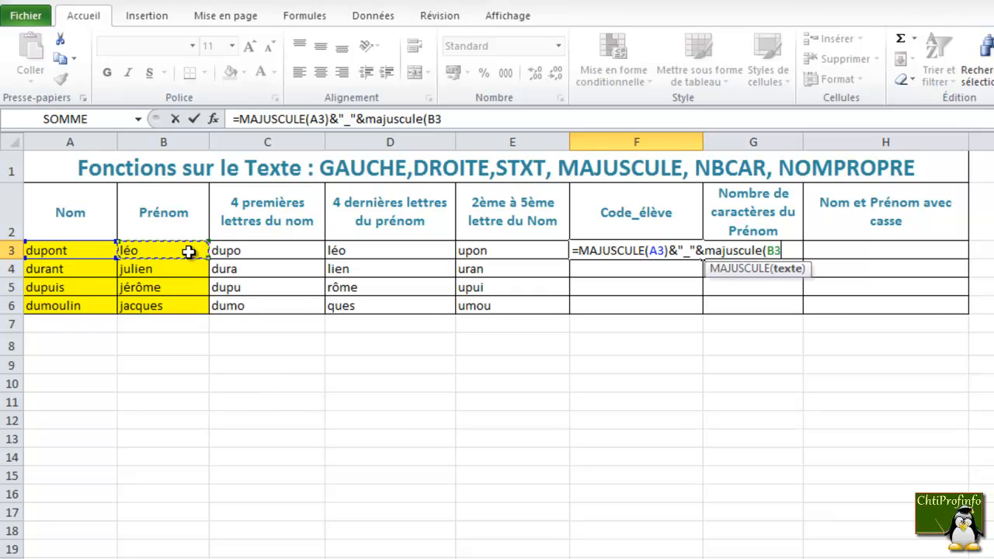
text())
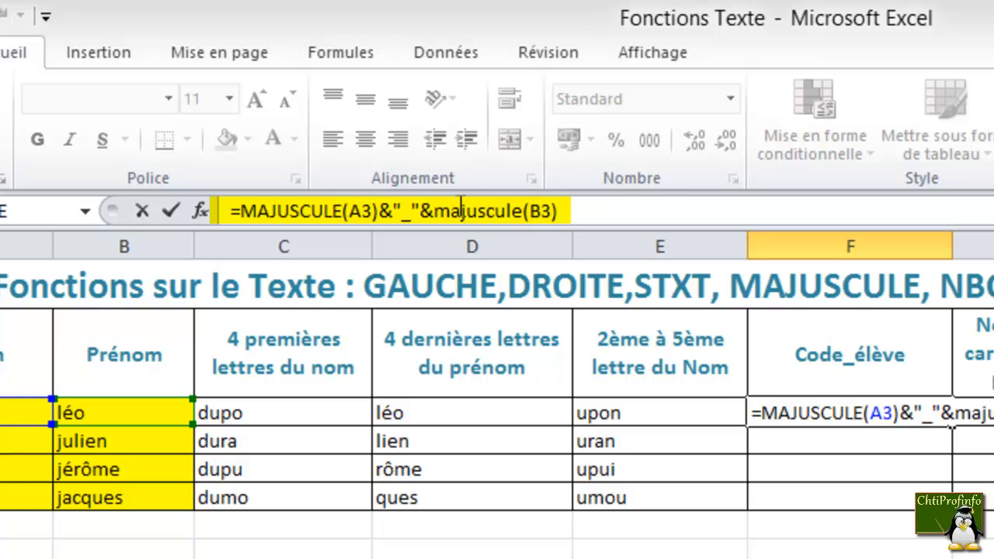
click(591, 209)
key(Return)
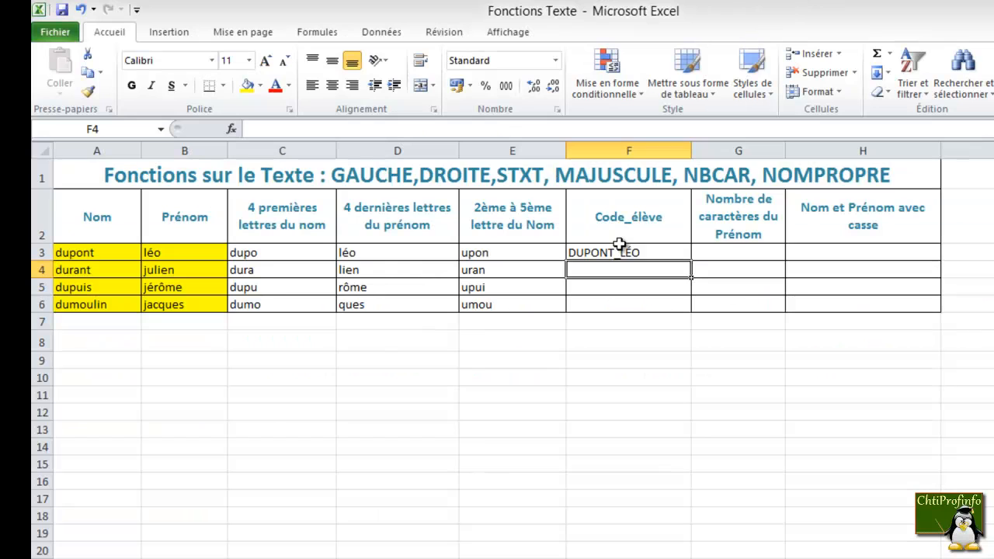
- Copy the Code_élève formula from F3 down through F6
click(629, 251)
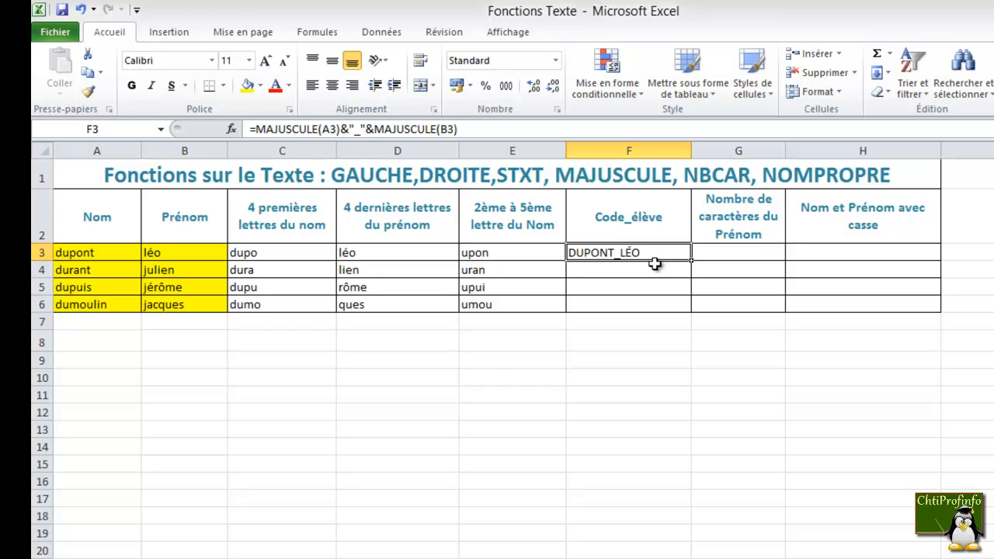
drag(690, 259, 676, 306)
click(638, 343)
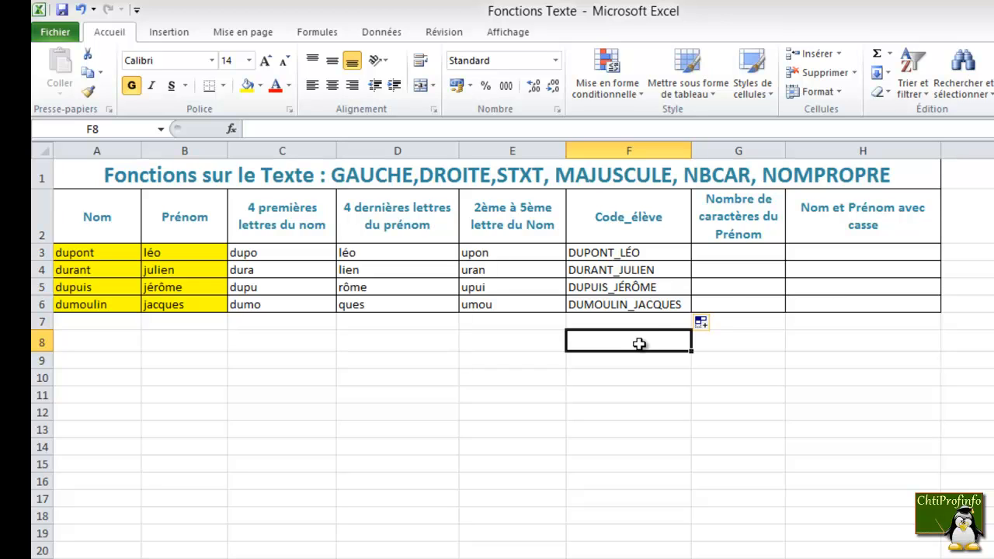
- Enter =NBCAR(B3) in cell G3 to count the characters of the first name
click(730, 259)
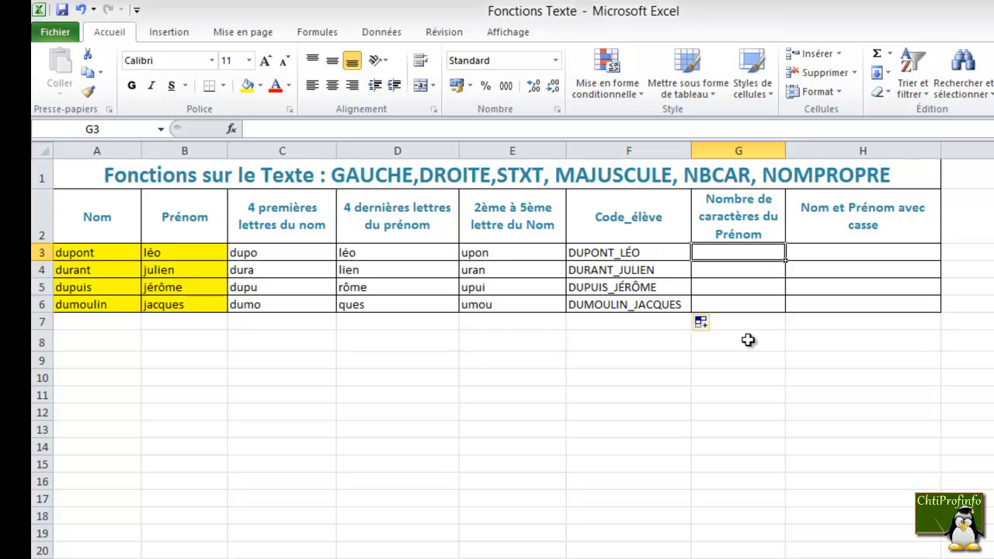
text(=nbcar)
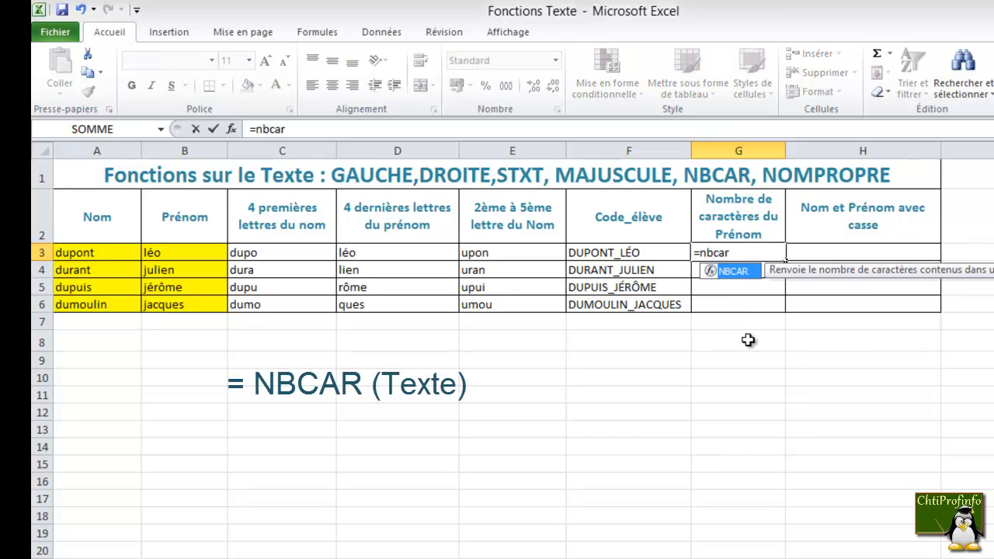
text(()
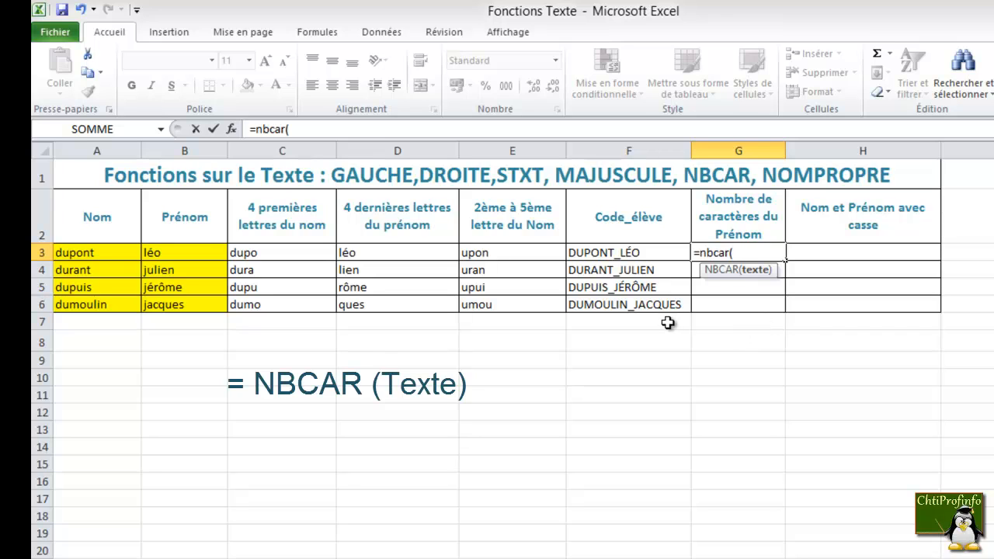
click(197, 253)
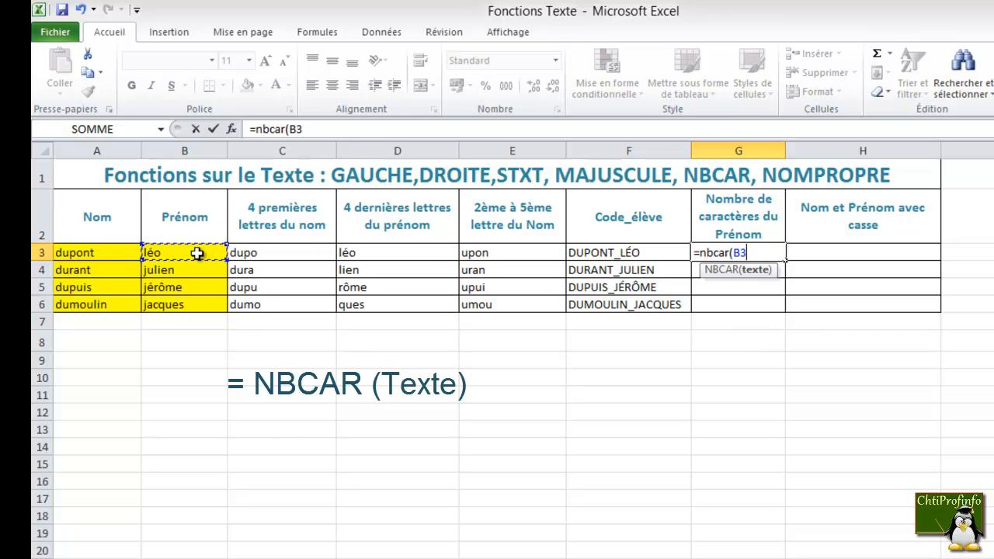
text())
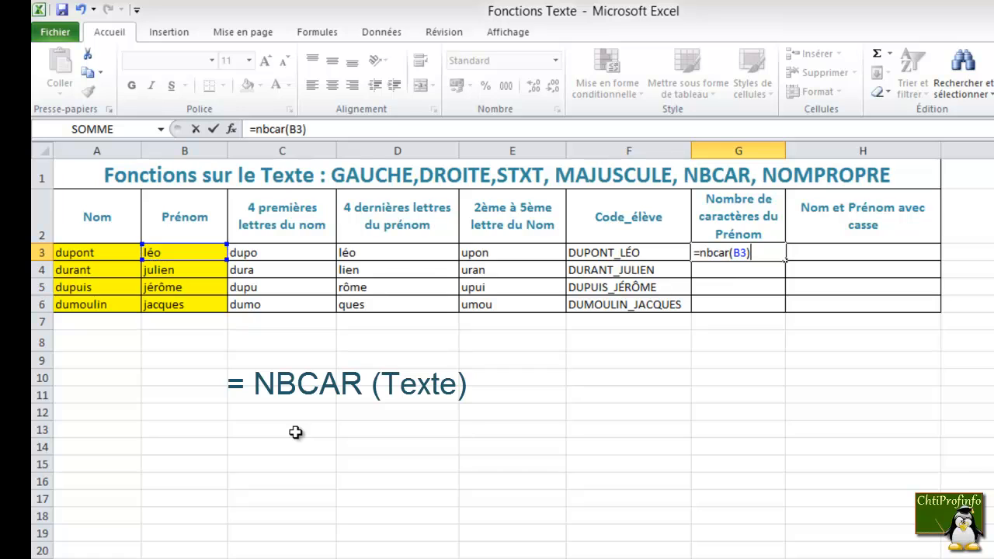
key(Return)
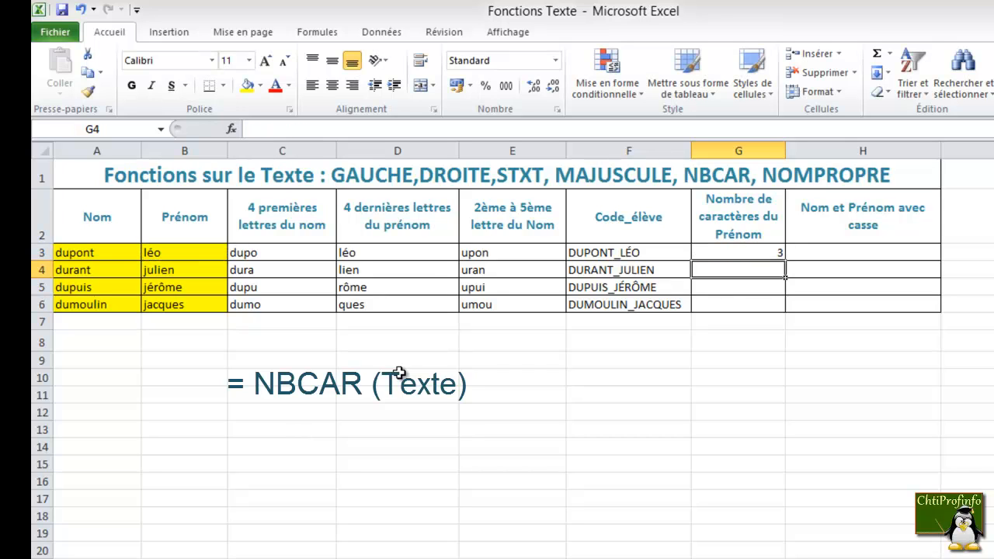
- Copy the NBCAR formula from G3 down through G6
click(735, 255)
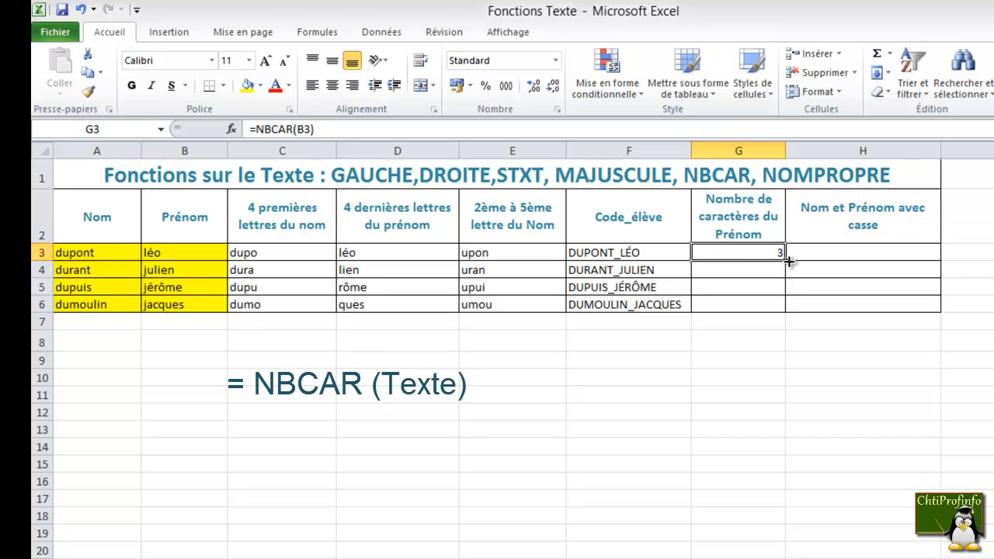
drag(786, 261, 768, 311)
click(753, 341)
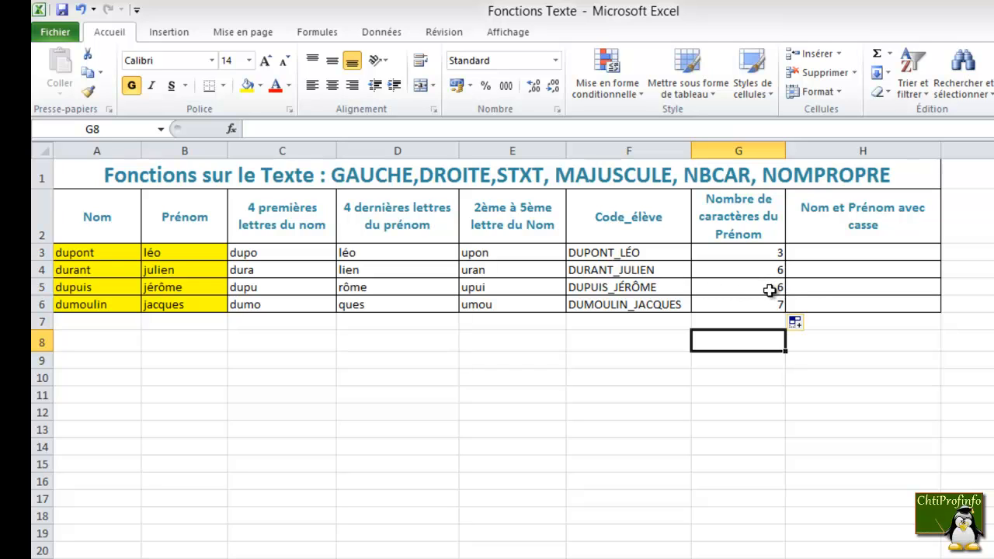
- Enter =NOMPROPRE(A3) in cell H3 to capitalize the last name's initial, and reselect the cell
click(846, 249)
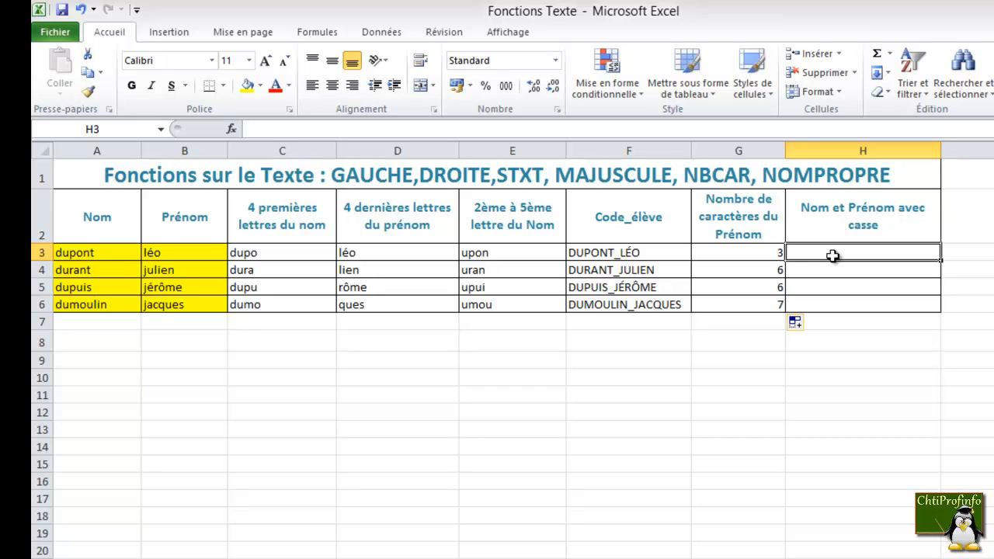
text(=)
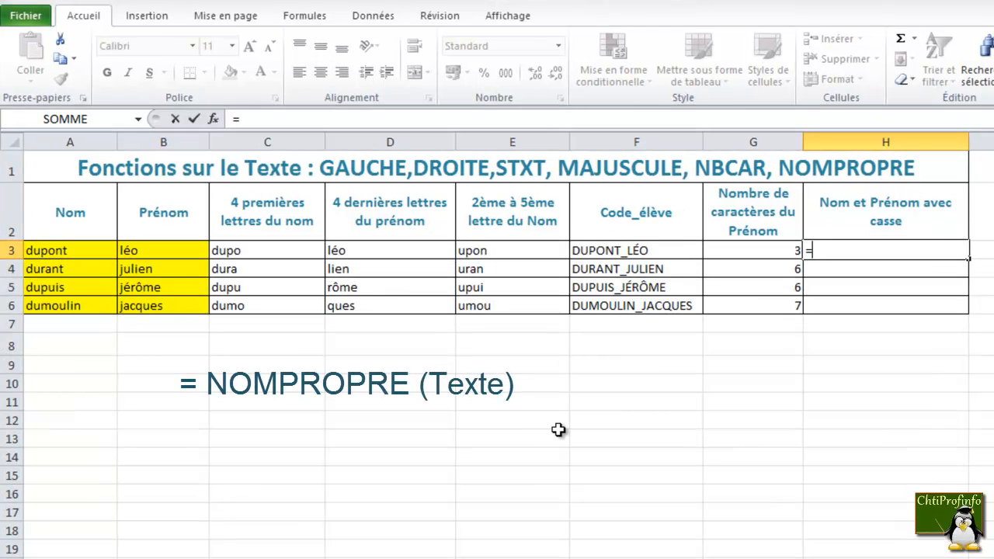
text(nomprop)
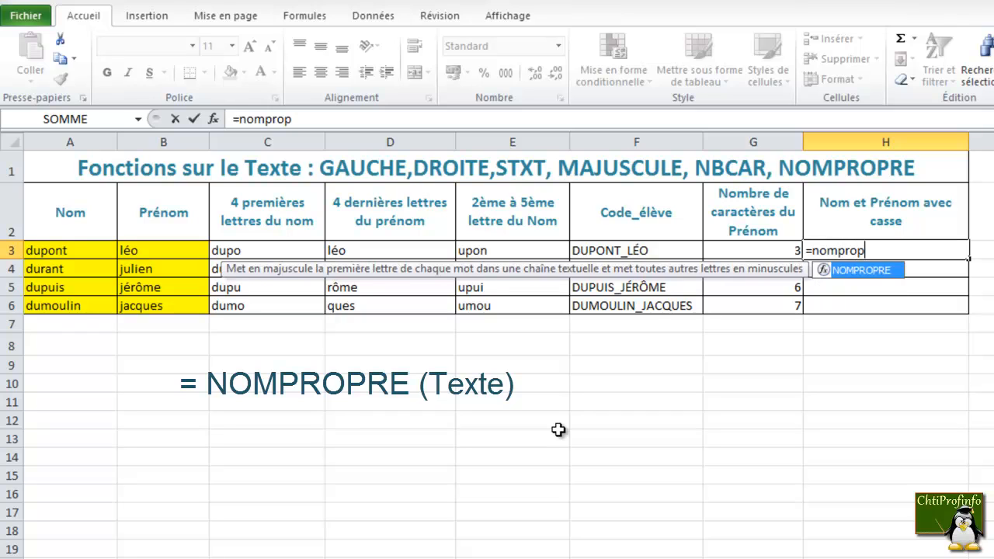
text(o)
key(BackSpace)
text(re()
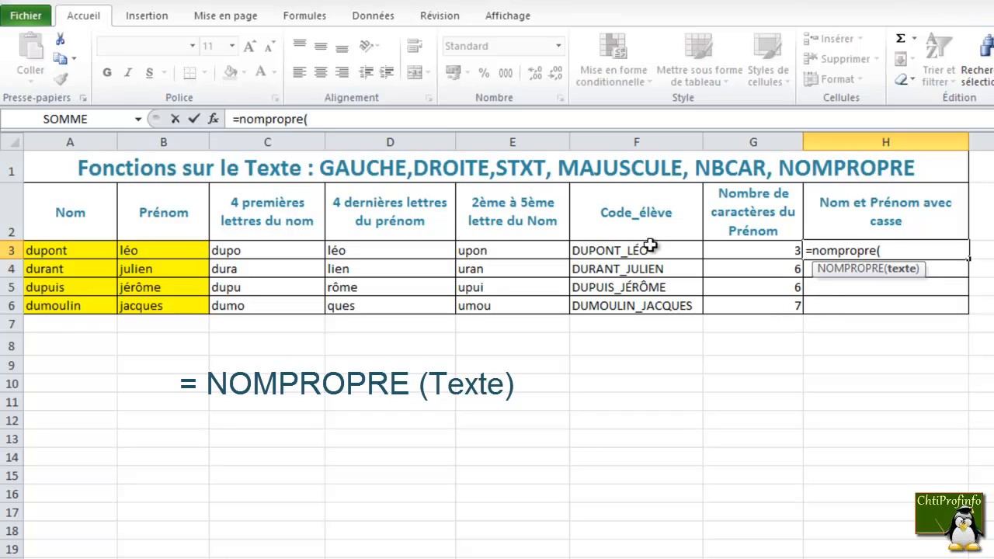
click(58, 256)
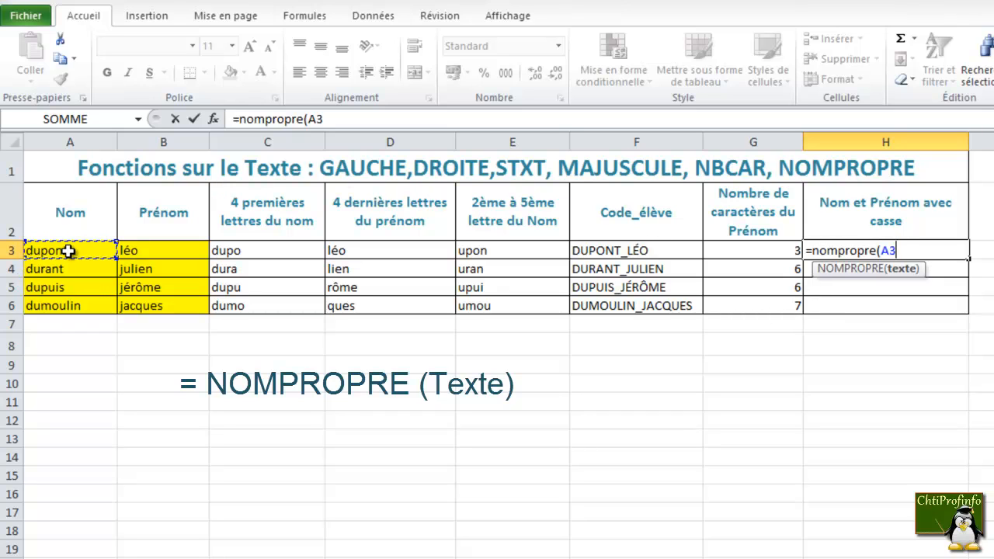
text())
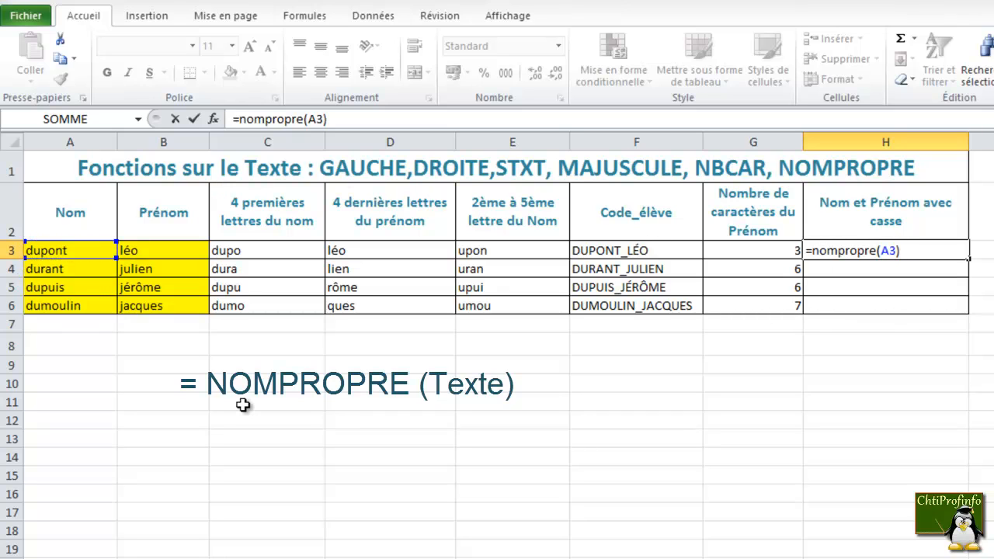
key(Return)
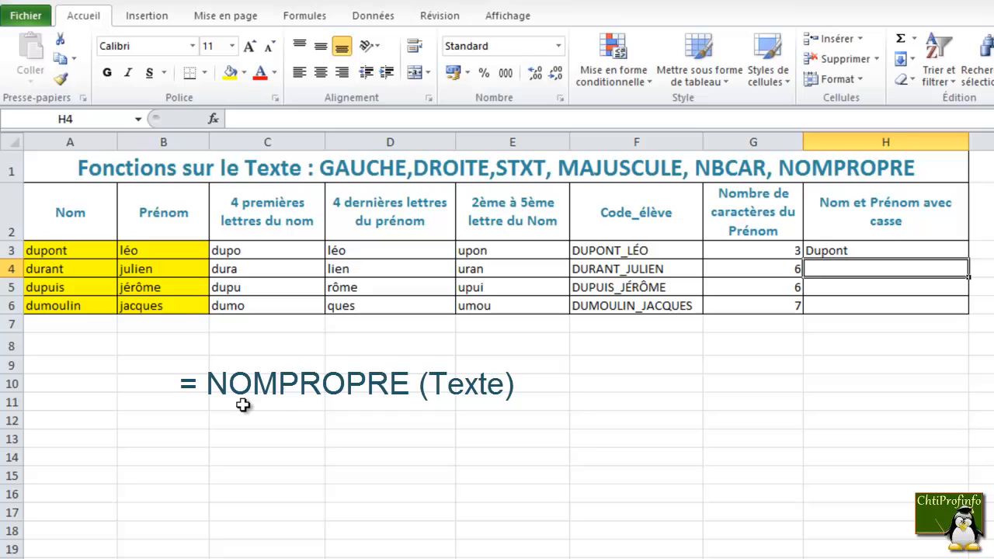
click(843, 251)
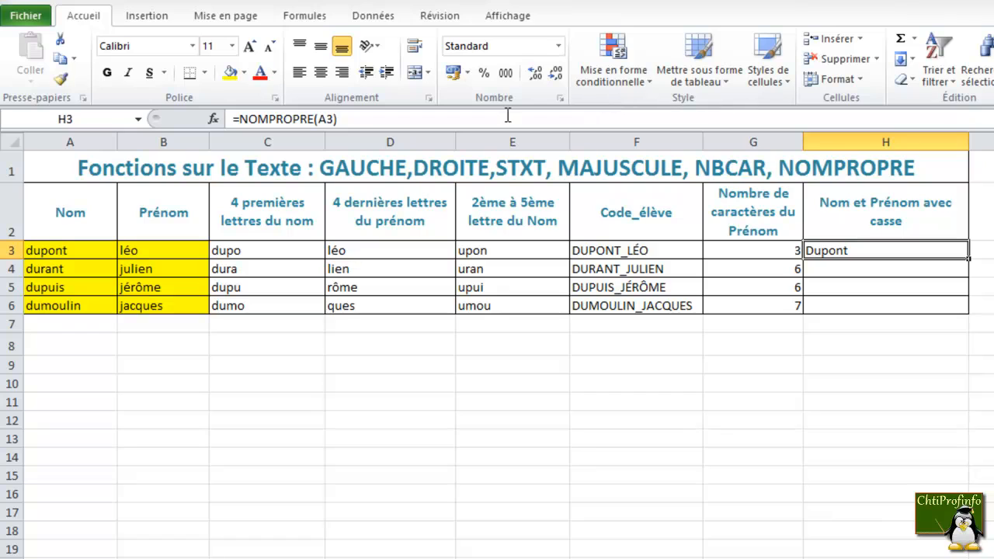
- Extend the formula in H3 to =NOMPROPRE(A3)&" "&NOMPROPRE(B3) to add the capitalized first name, and reselect the cell
click(686, 123)
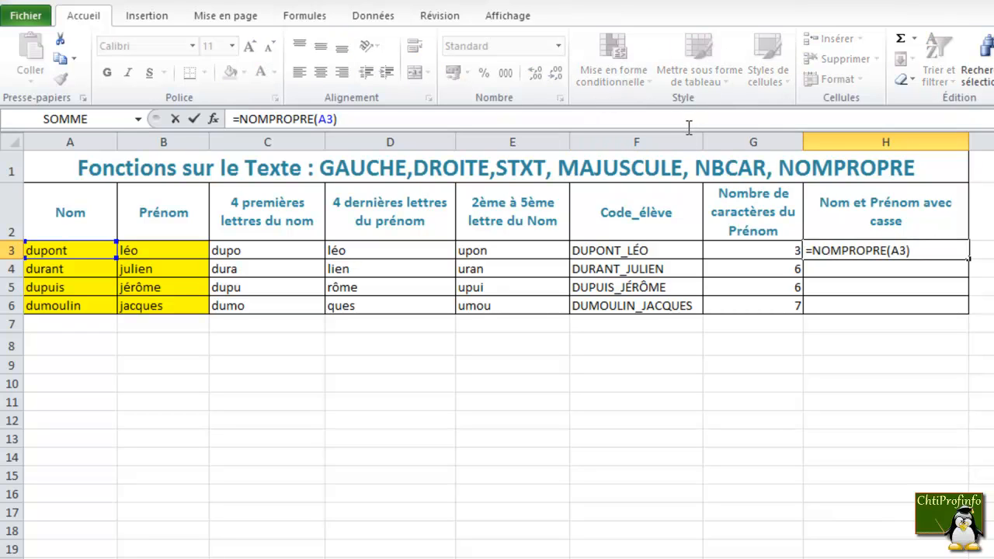
text(&)
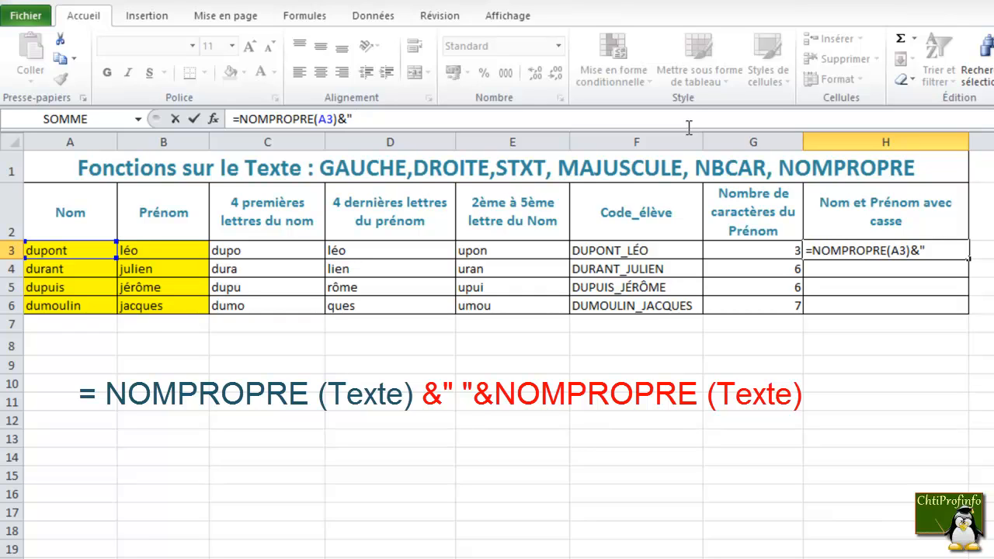
text(" "&)
text(nomprop)
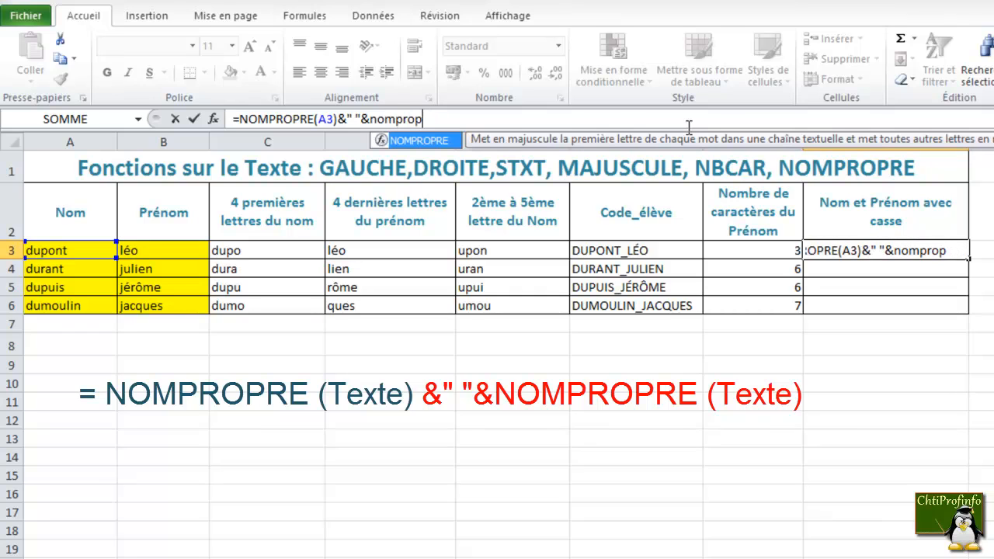
text(re()
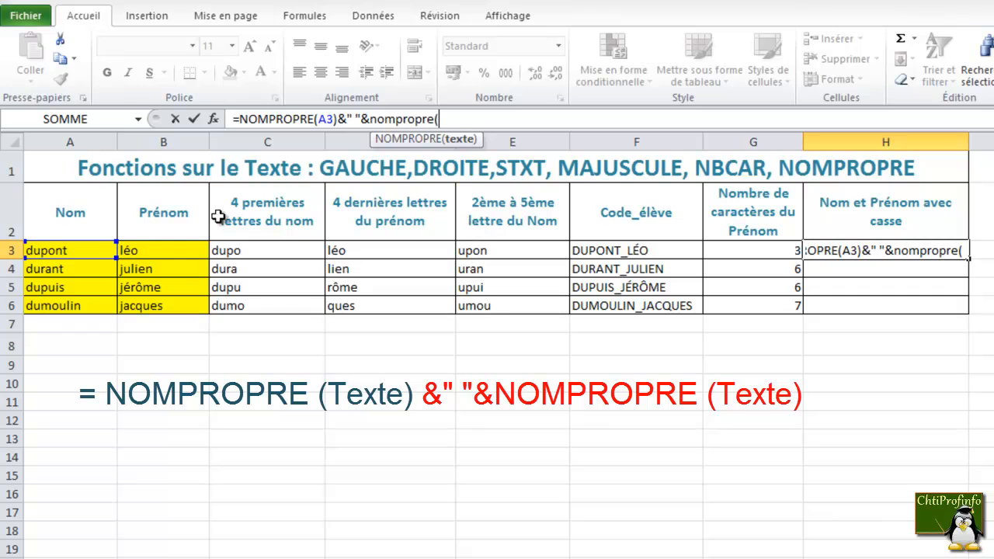
click(156, 252)
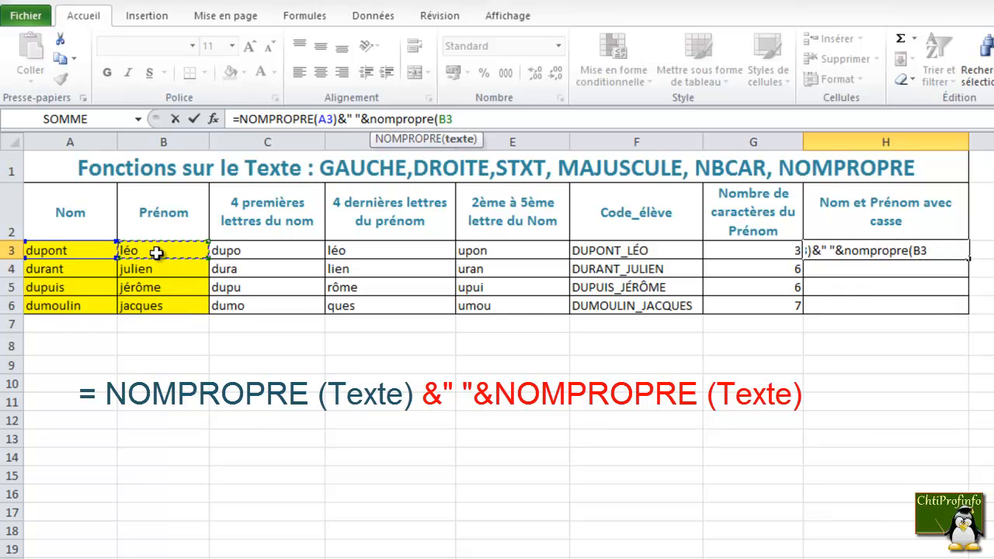
text())
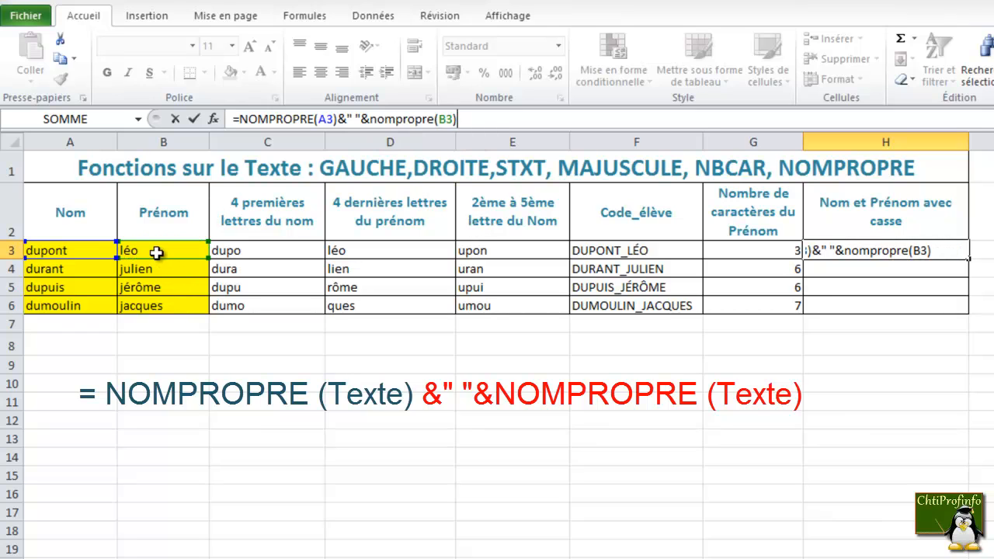
key(Return)
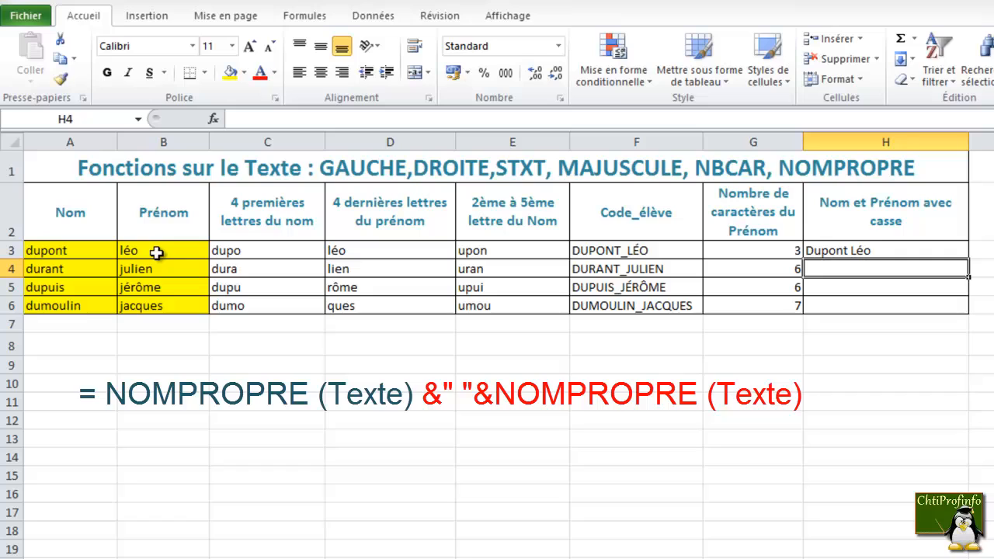
click(862, 251)
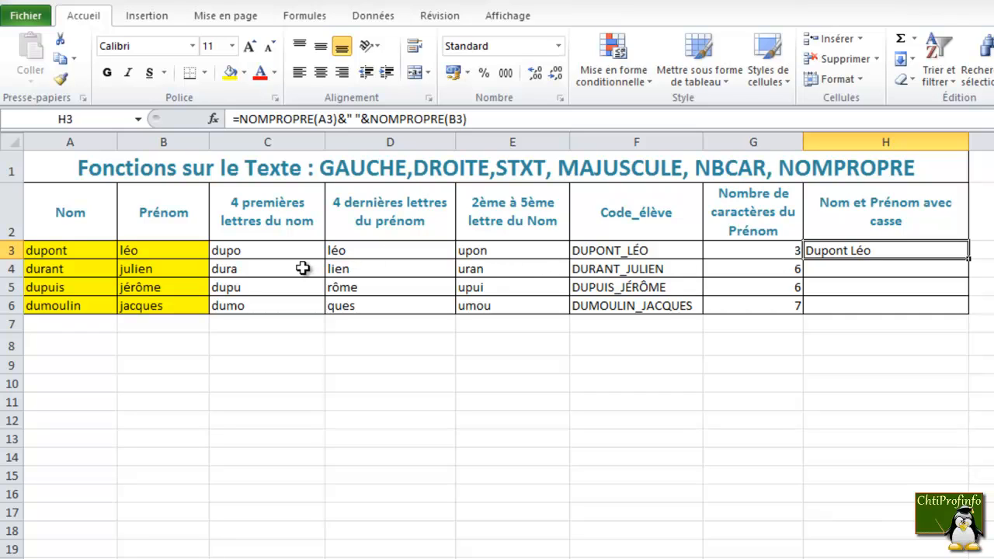
click(603, 270)
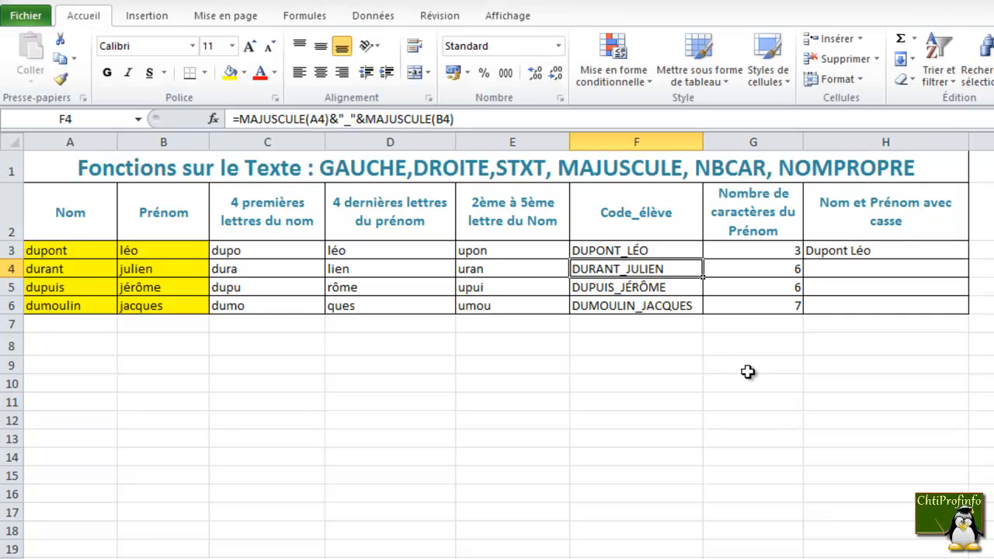
click(749, 374)
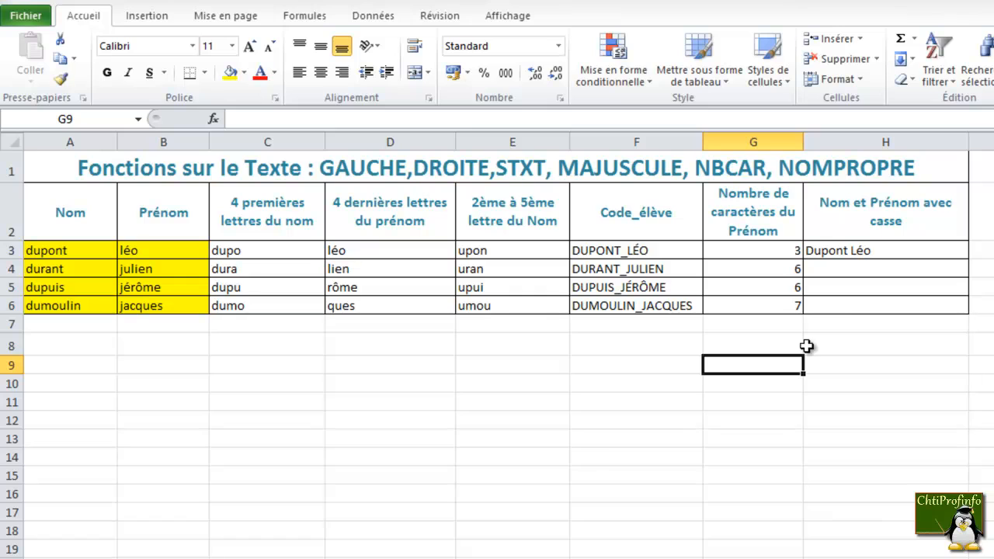
click(822, 364)
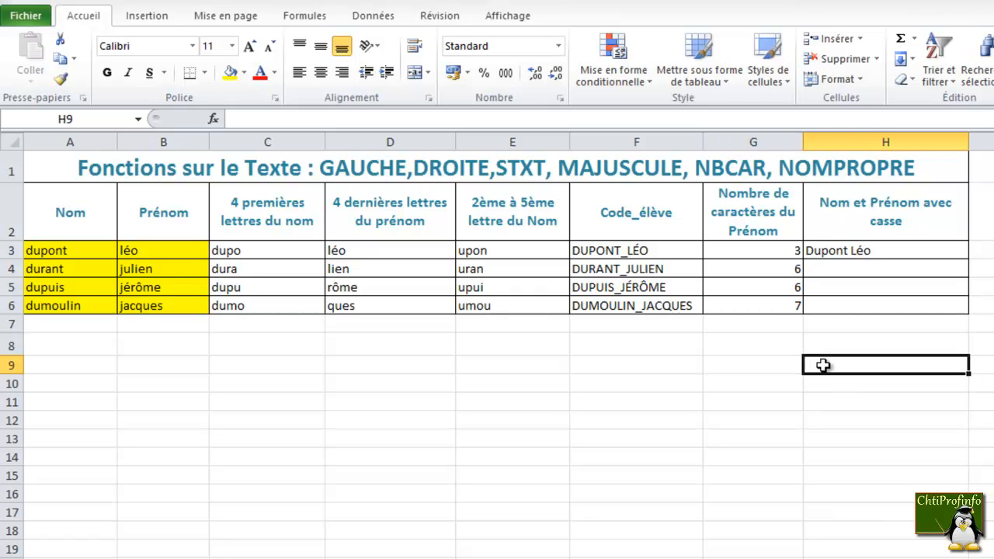
- Copy the NOMPROPRE formula from H3 down through H6 and deselect the range
click(926, 250)
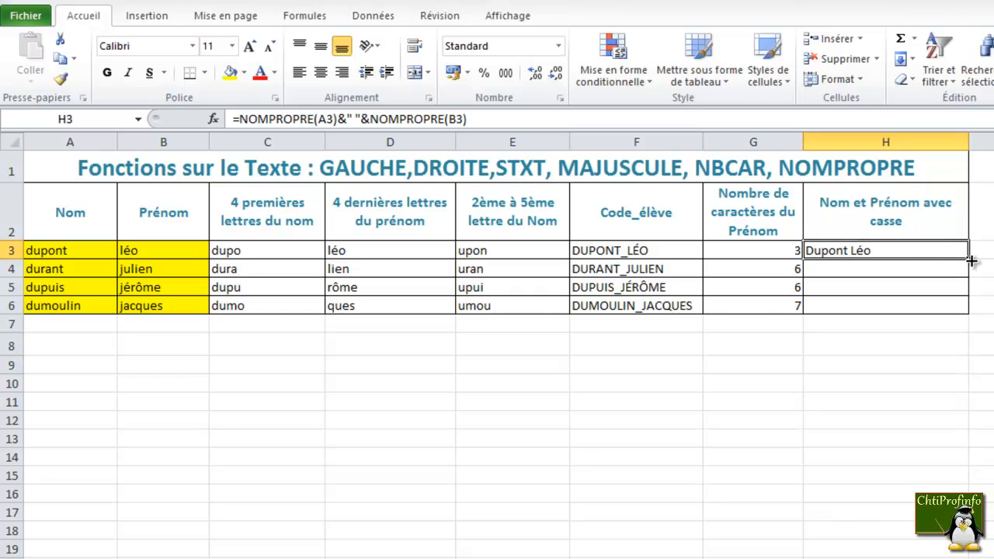
drag(970, 261, 965, 312)
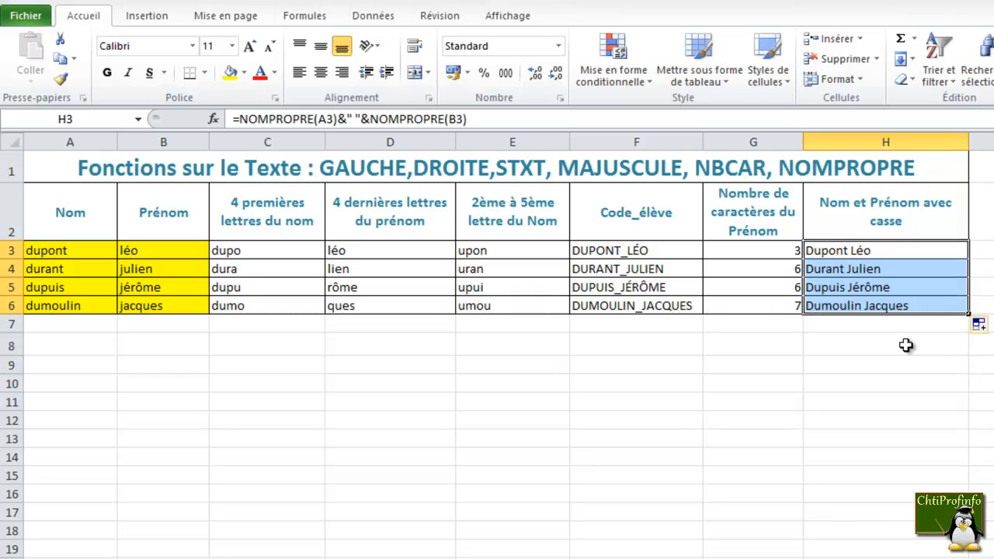
click(858, 363)
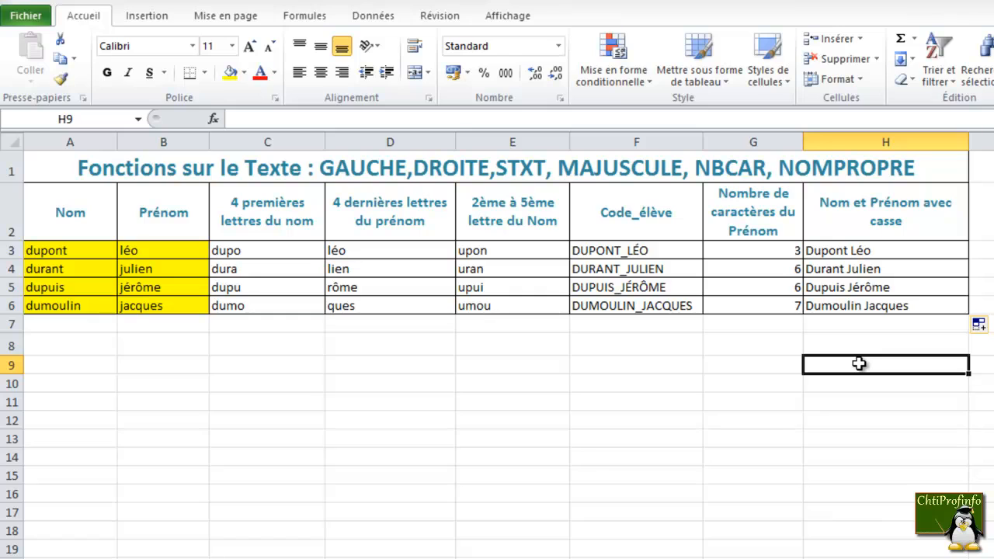